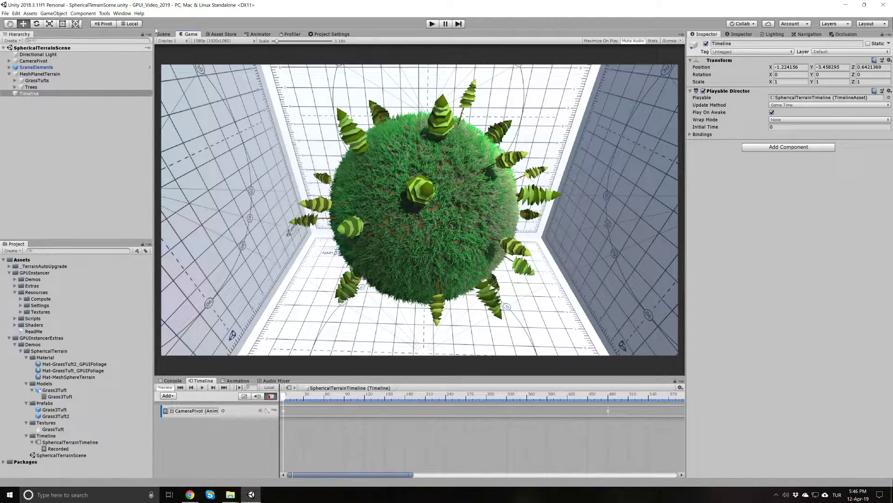
Step: Switch to the Scene view of SphericalTerrainScene showing the grass-covered planet
click(164, 34)
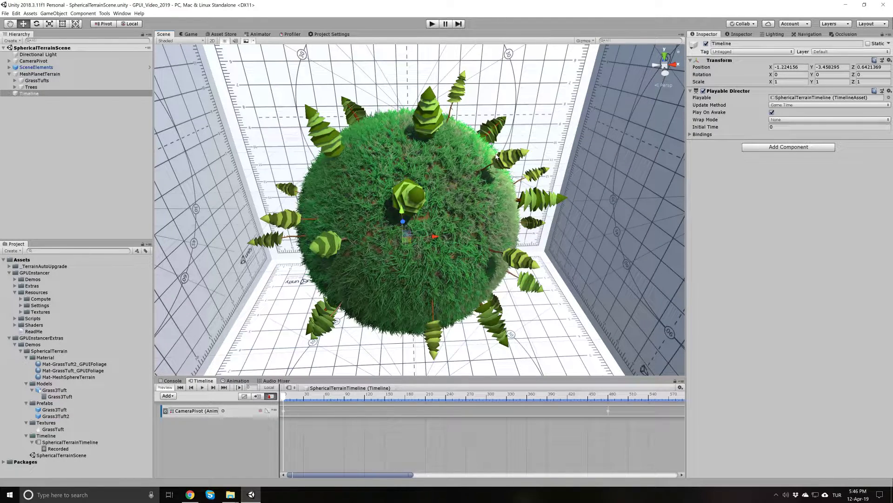
click(15, 81)
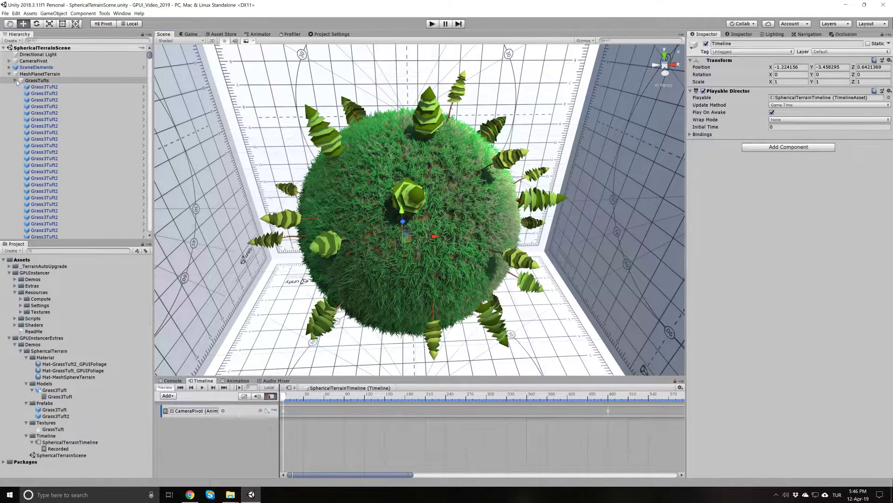
click(16, 81)
click(15, 88)
click(16, 88)
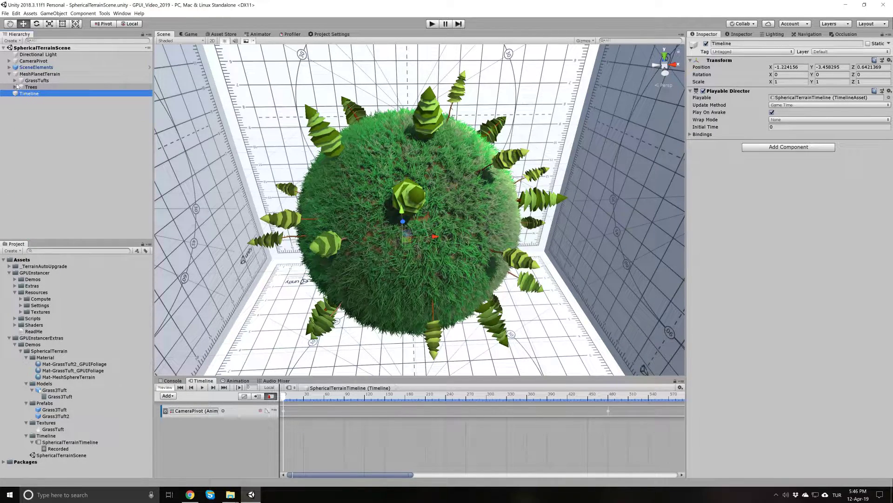
click(64, 397)
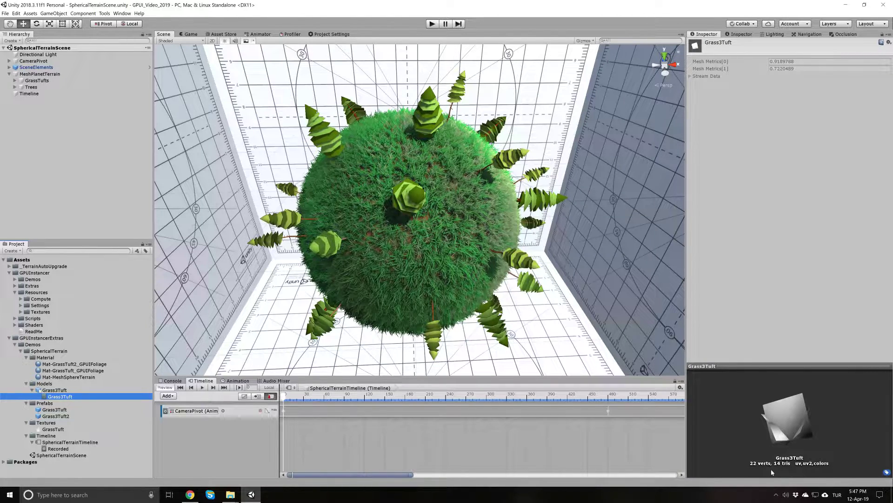
drag(798, 416, 714, 455)
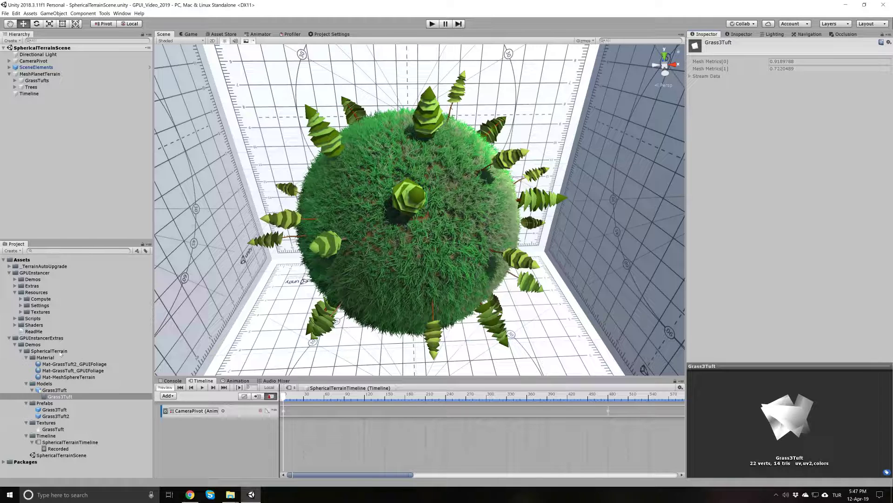
click(58, 415)
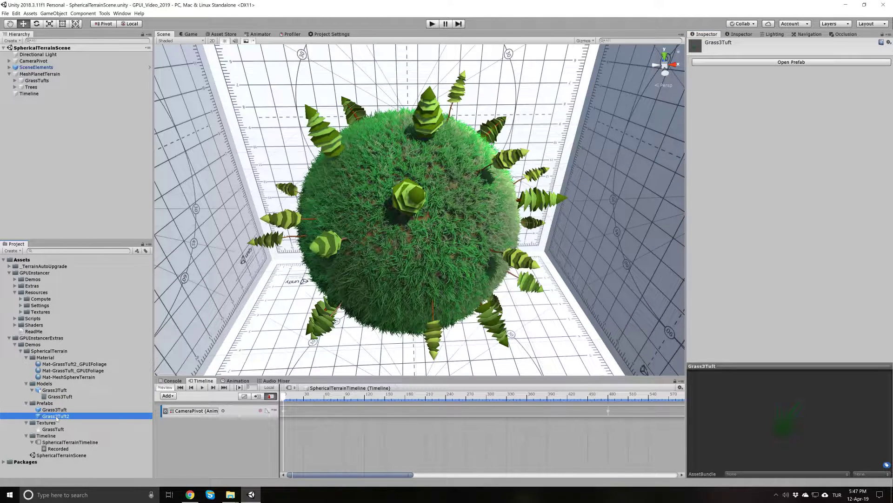
click(58, 364)
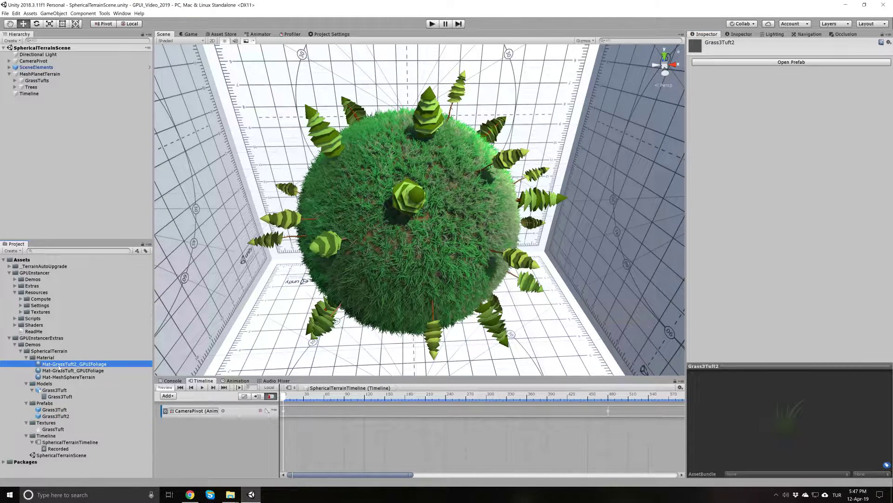
click(92, 372)
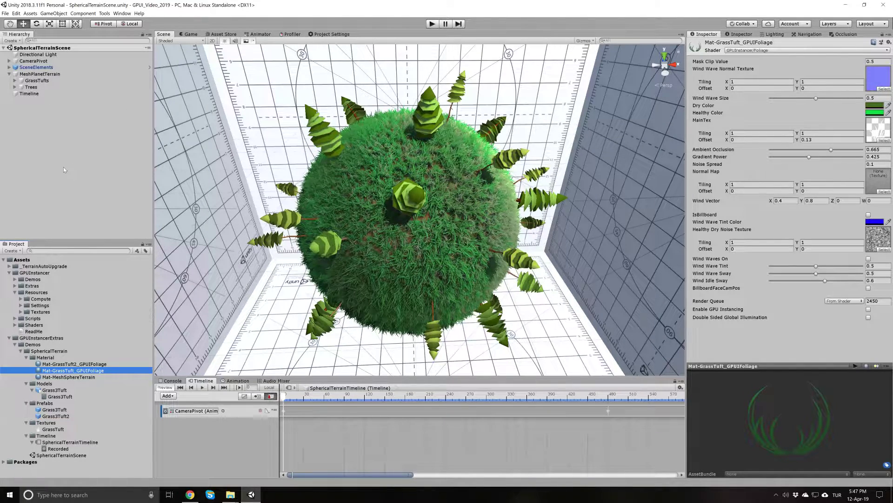
click(57, 410)
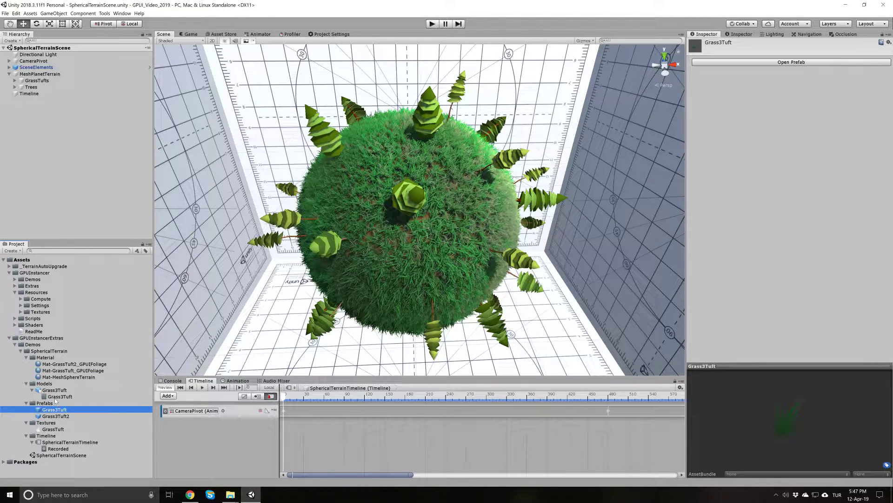
click(55, 397)
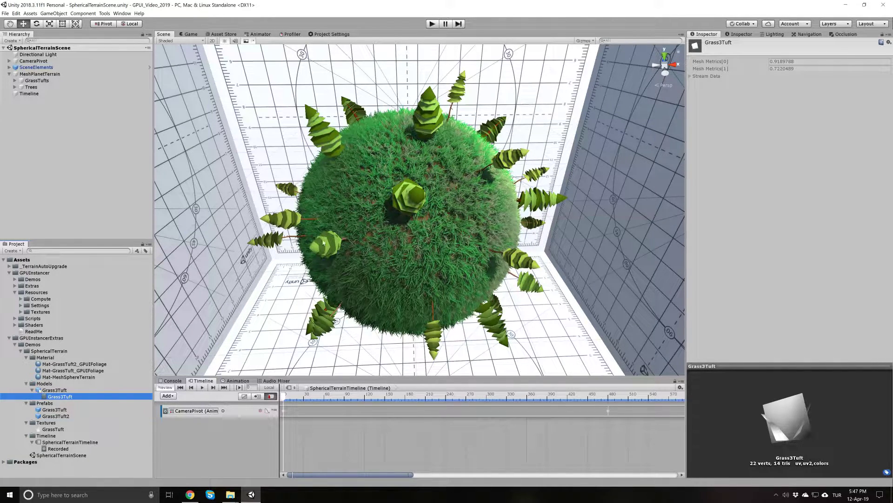
click(32, 176)
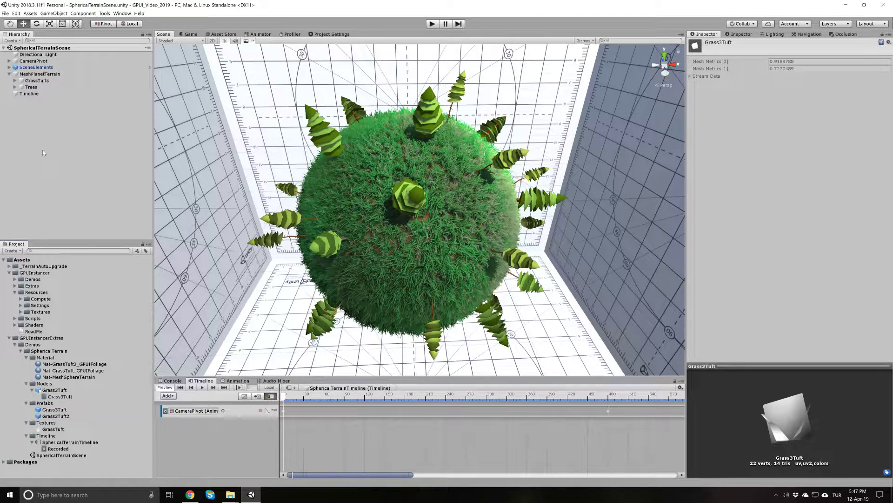
Step: With Stats shown in play mode, enable GPU Instancing on both GrassTuft GPUIFoliage materials, then stop
click(432, 24)
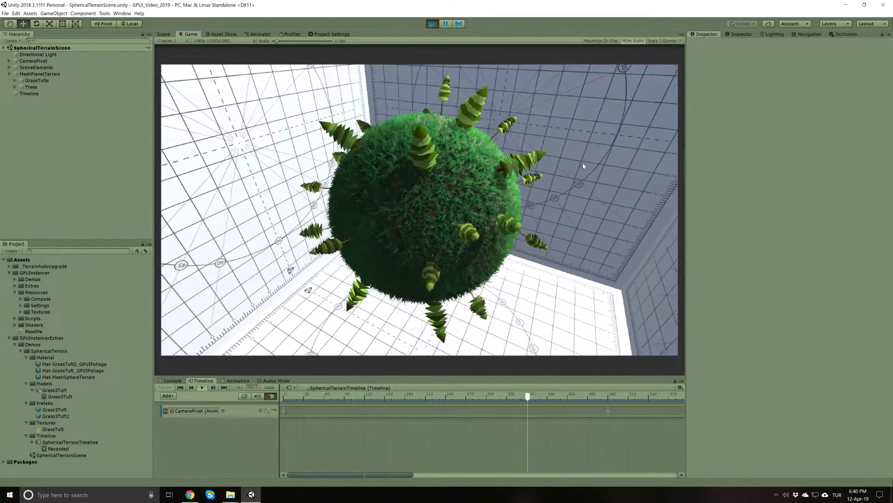
click(652, 41)
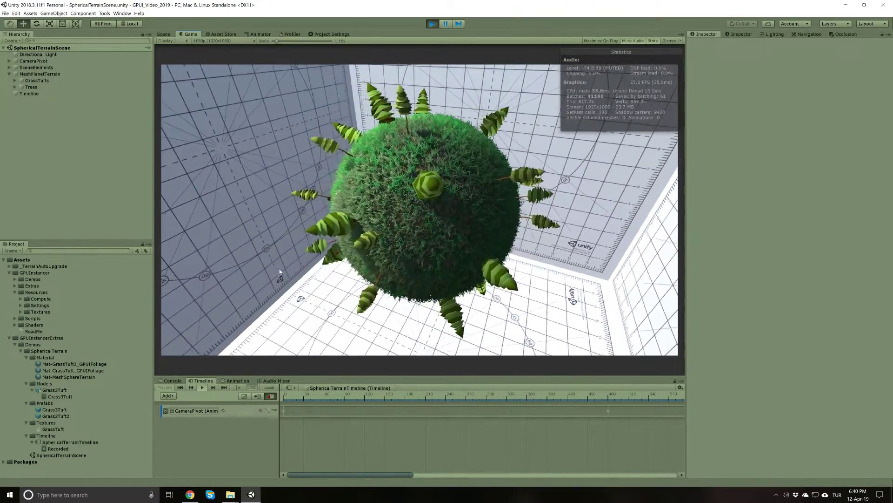
click(79, 358)
click(79, 363)
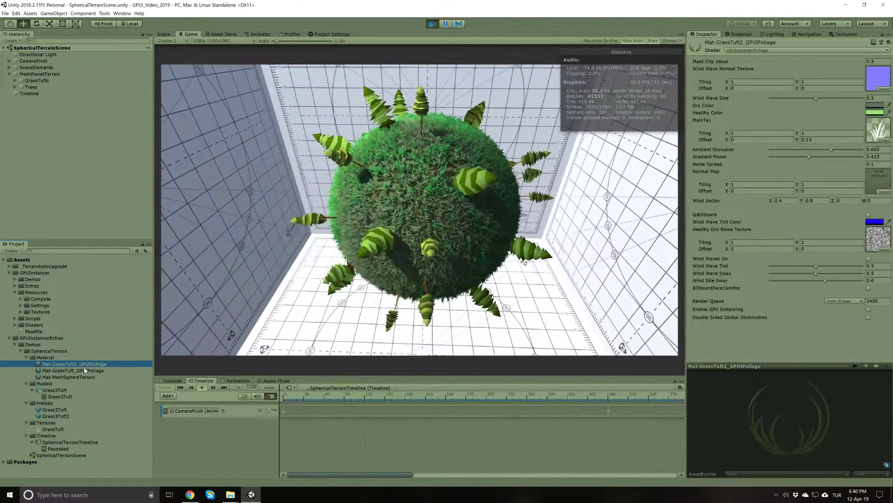
shift+click(75, 370)
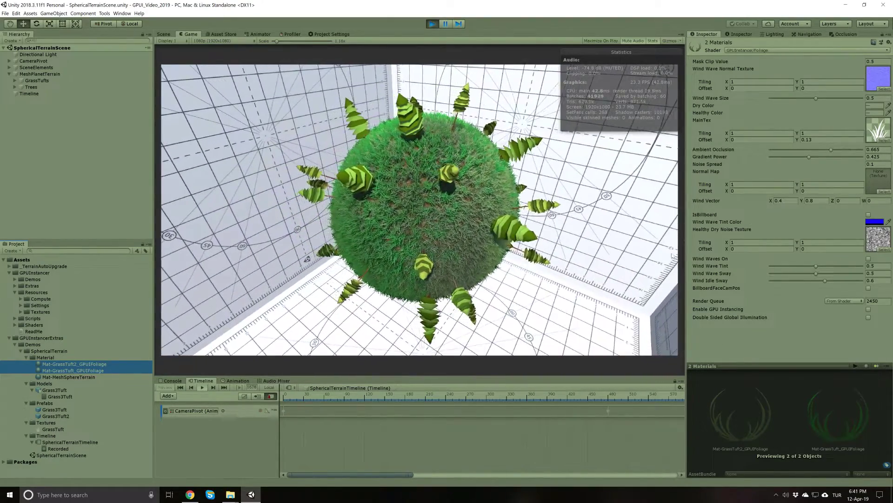
click(868, 309)
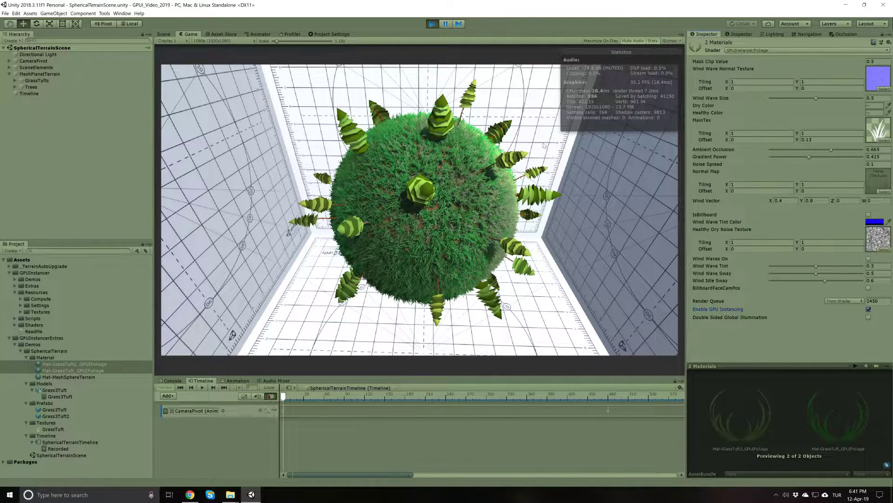
click(432, 24)
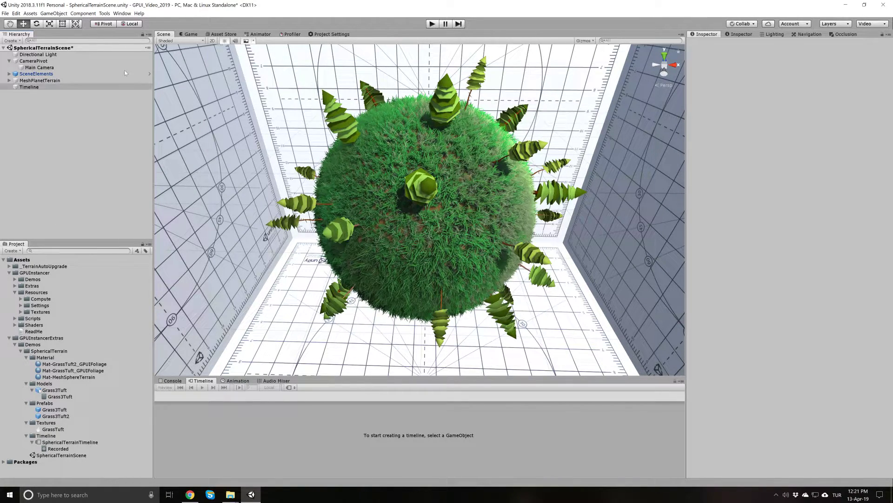
Step: Add a Prefab Manager to the scene via Tools > GPU Instancer > Add Prefab Manager
click(100, 14)
mouse_move(113, 21)
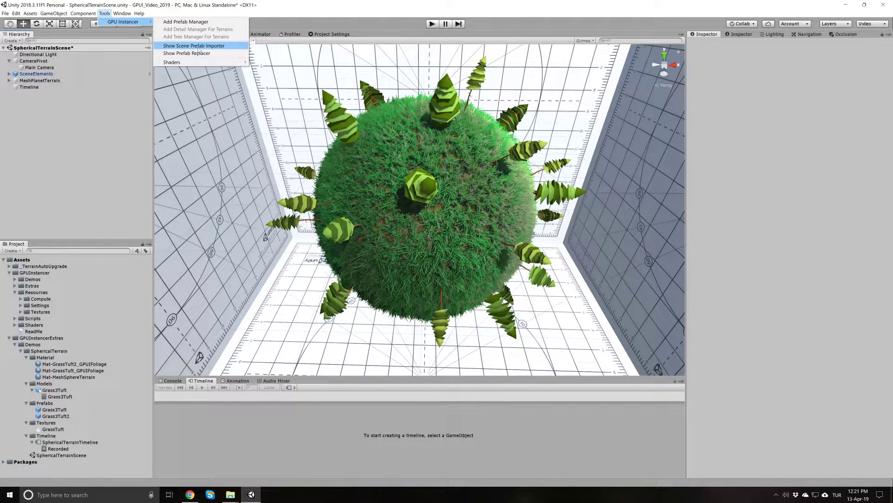
click(196, 23)
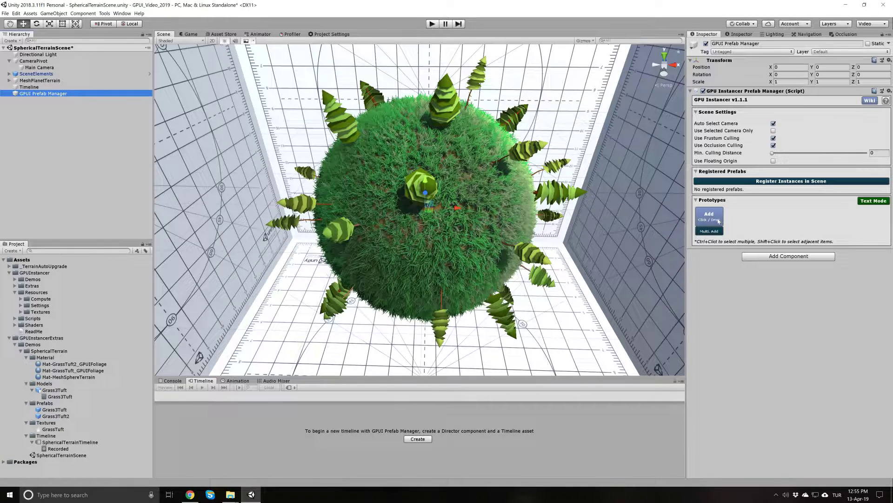
Step: Register the Grass3Tuft prefab as the Prefab Manager's first prototype
click(9, 81)
click(21, 87)
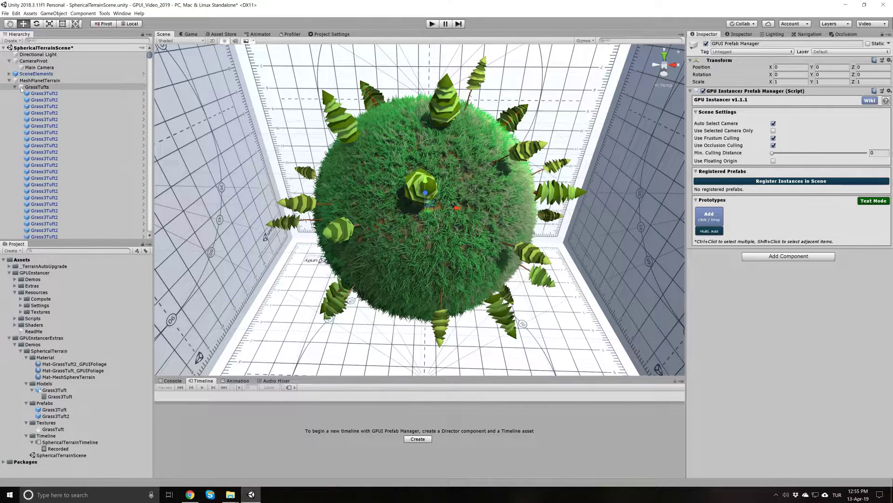
click(21, 88)
click(9, 81)
click(10, 81)
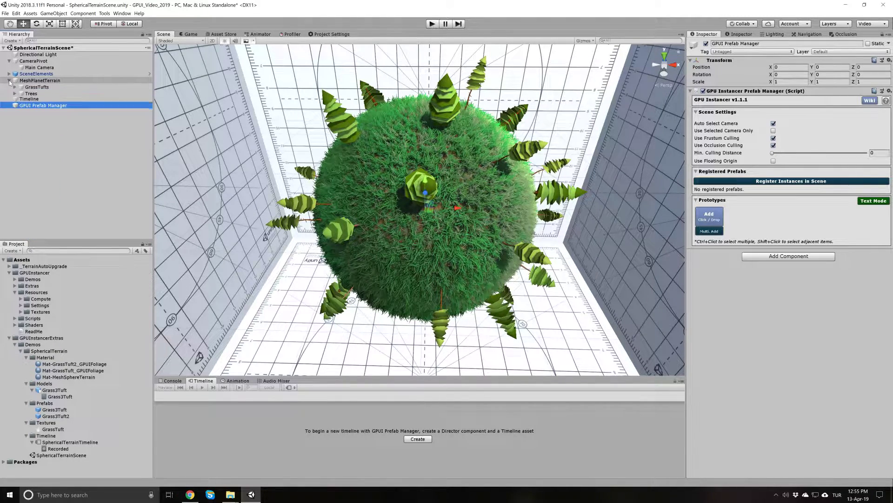
click(9, 81)
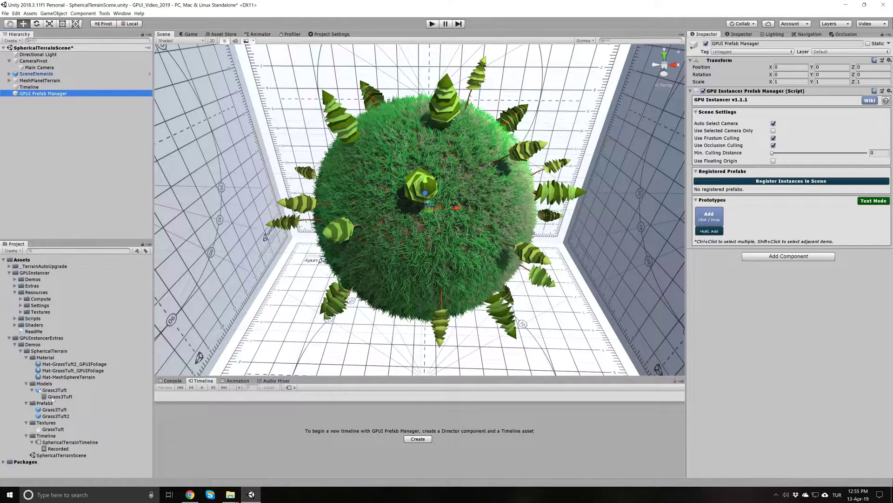
drag(44, 413, 708, 221)
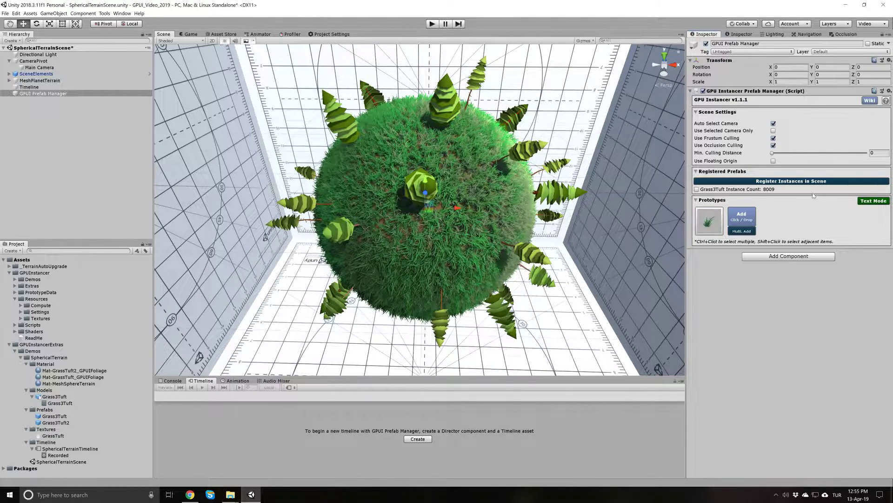
Step: Check Grass3Tuft's source prefab and data asset, then add Grass3Tuft2 as a second prototype
click(710, 223)
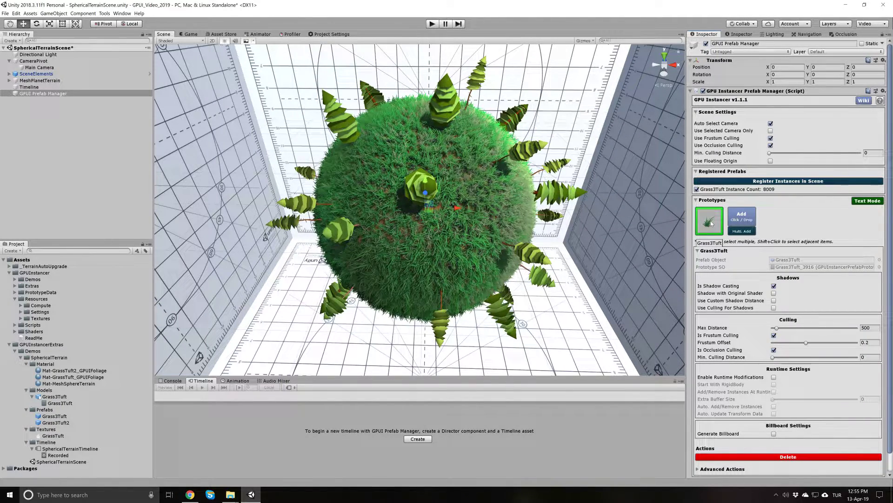
click(796, 261)
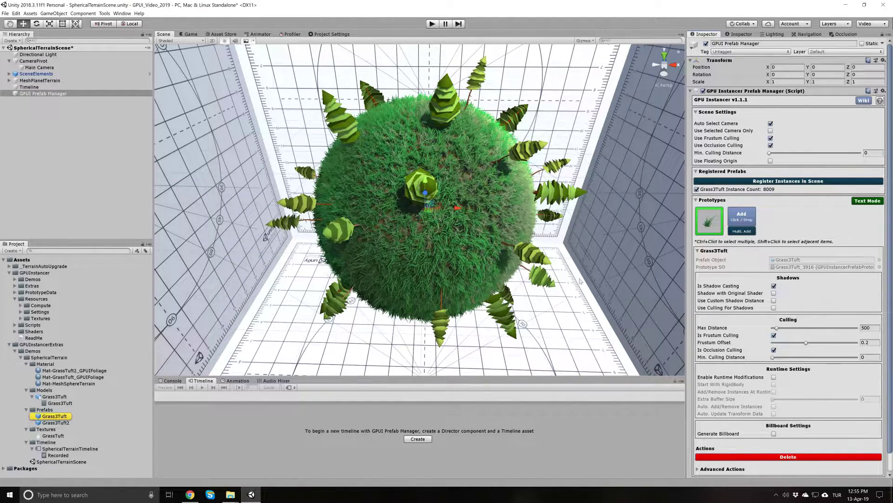
scroll(800, 248, down, 2)
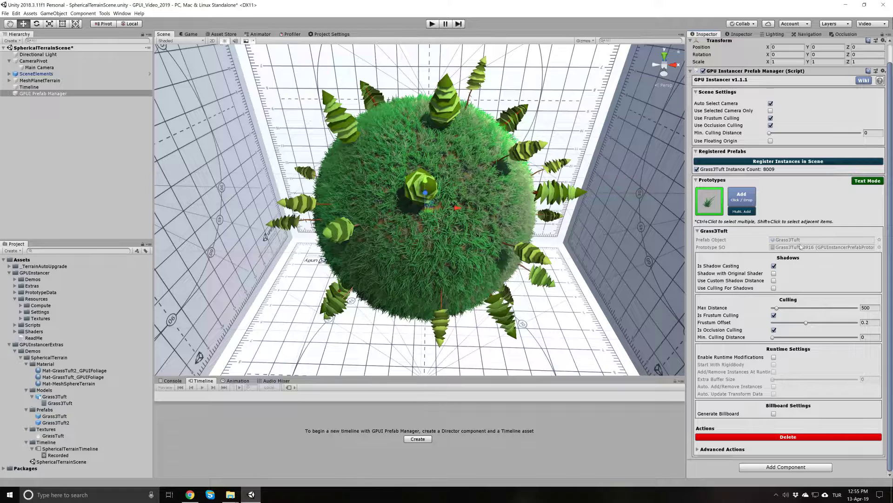
click(782, 252)
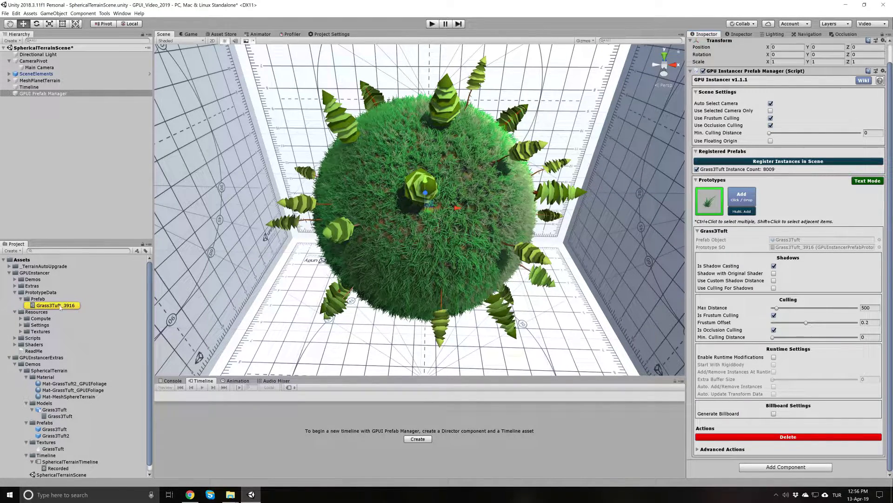
scroll(56, 430, down, 1)
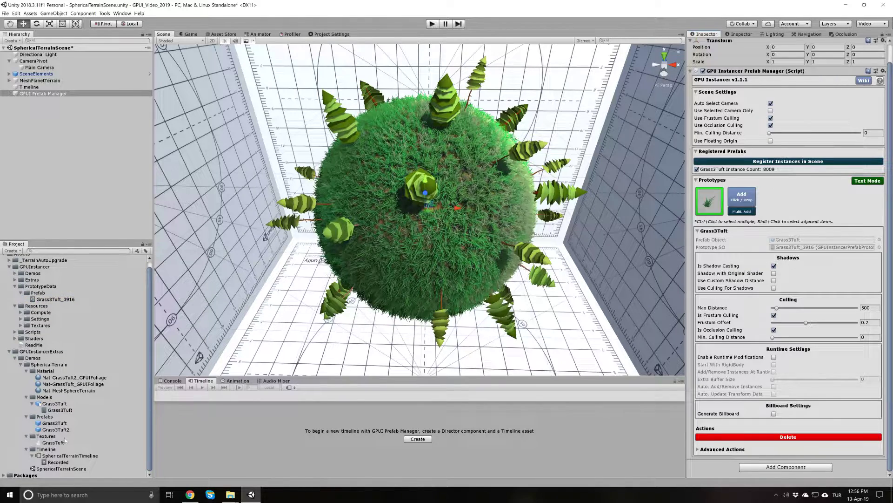
drag(56, 431, 711, 153)
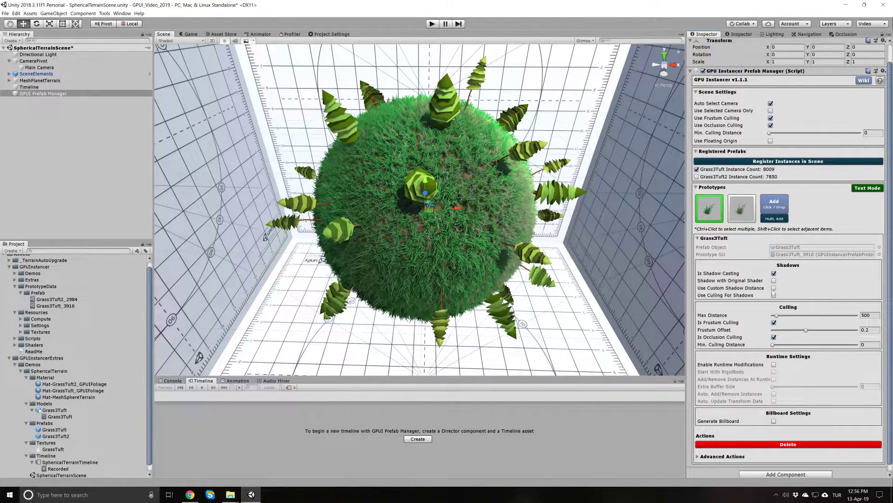
Step: Enable Shadow with Original Shader on Grass3Tuft and Grass3Tuft2, then start play mode
click(774, 281)
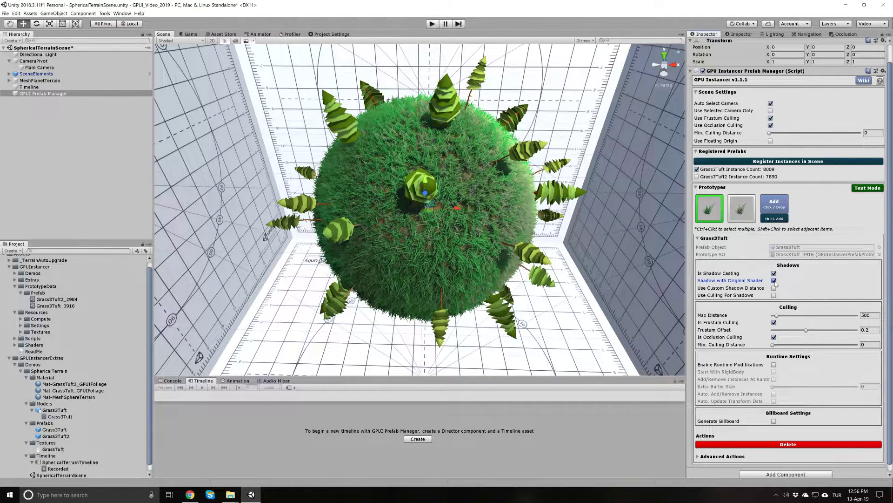
click(742, 211)
click(774, 281)
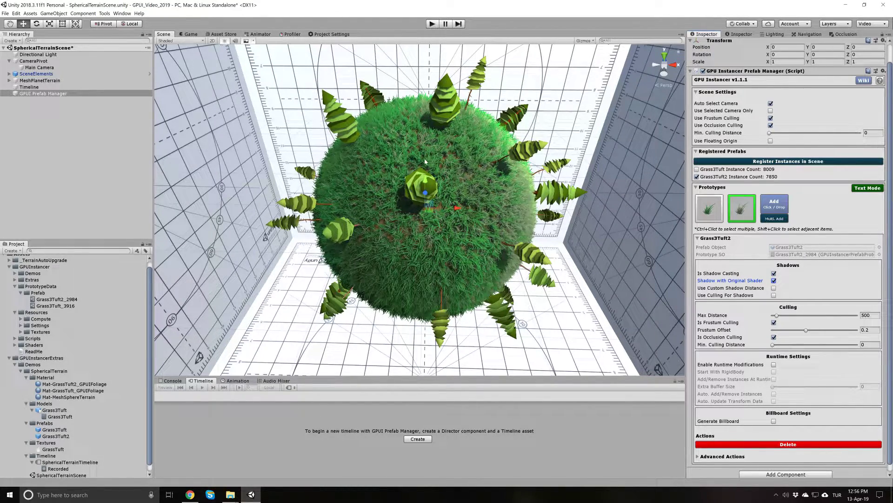
click(709, 208)
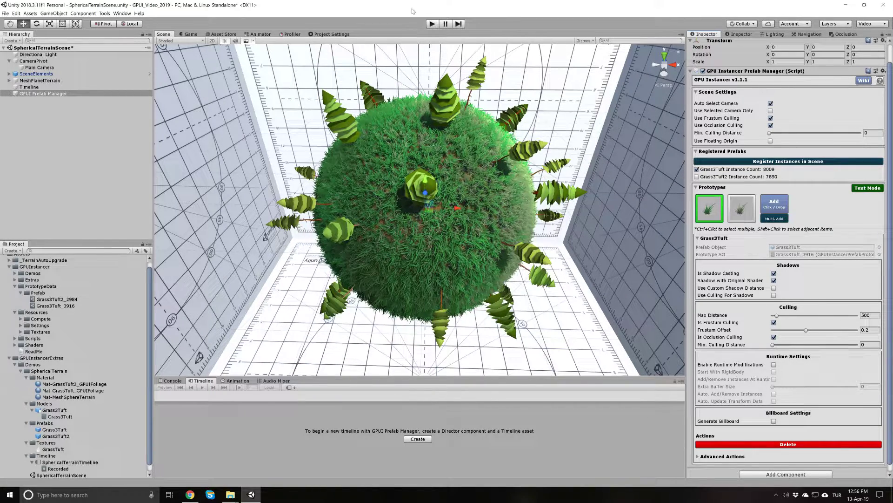
click(432, 24)
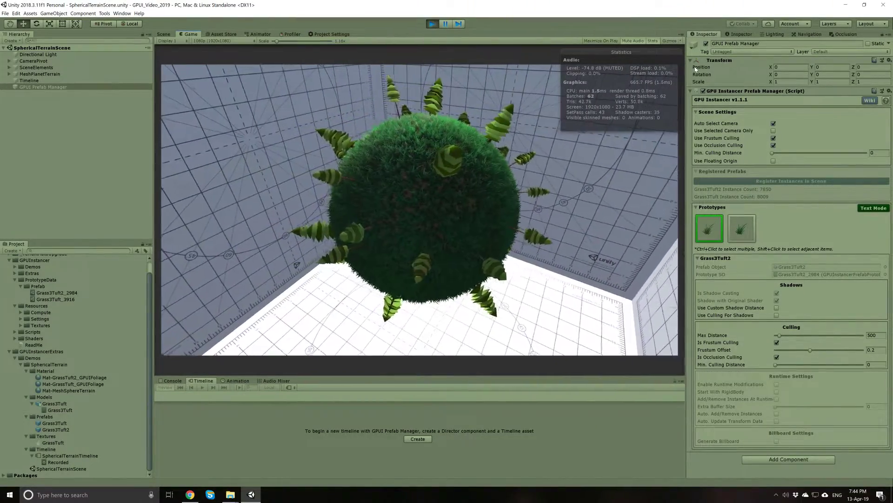
Step: Disable the GPUI Prefab Manager and GPU instancing on both grass materials to compare stats
click(707, 43)
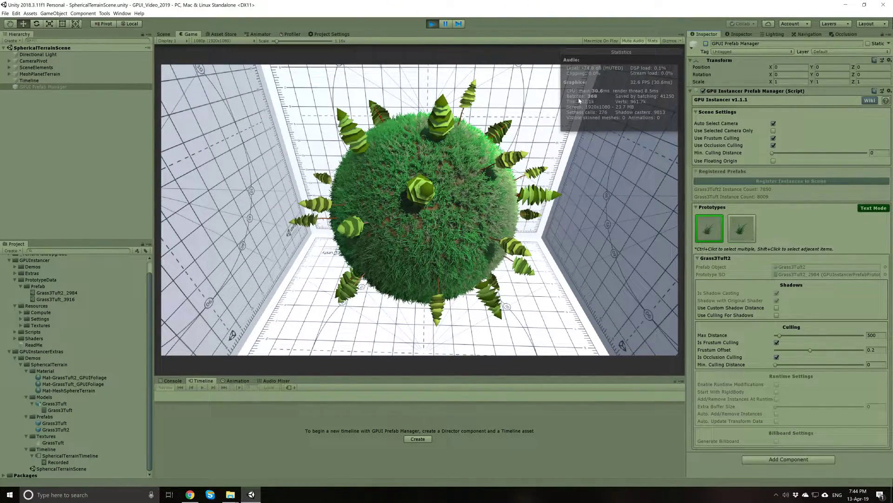
click(75, 378)
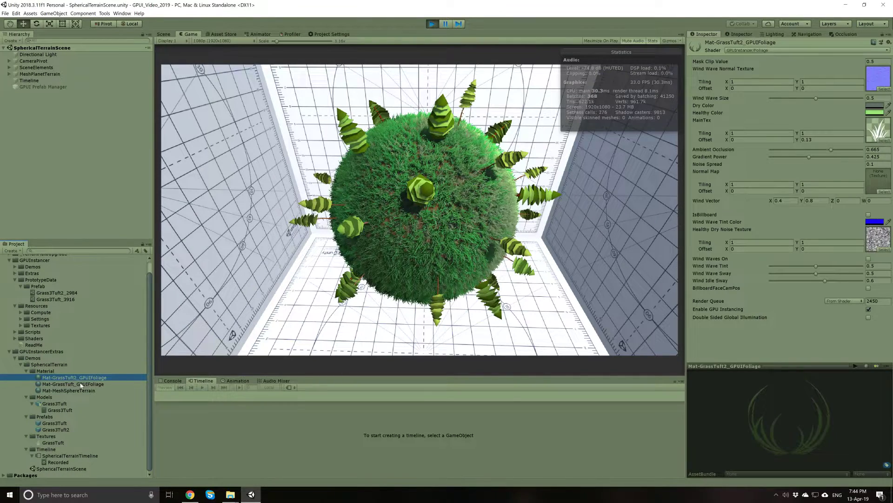
shift+click(81, 384)
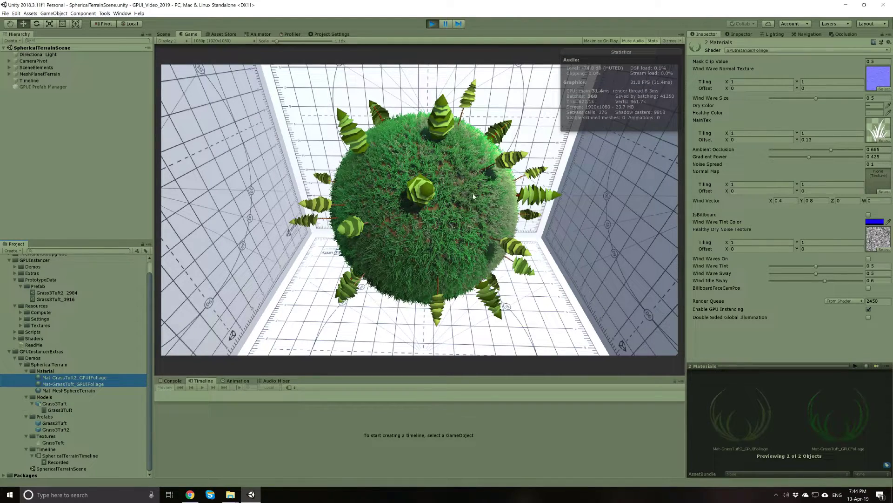
click(869, 310)
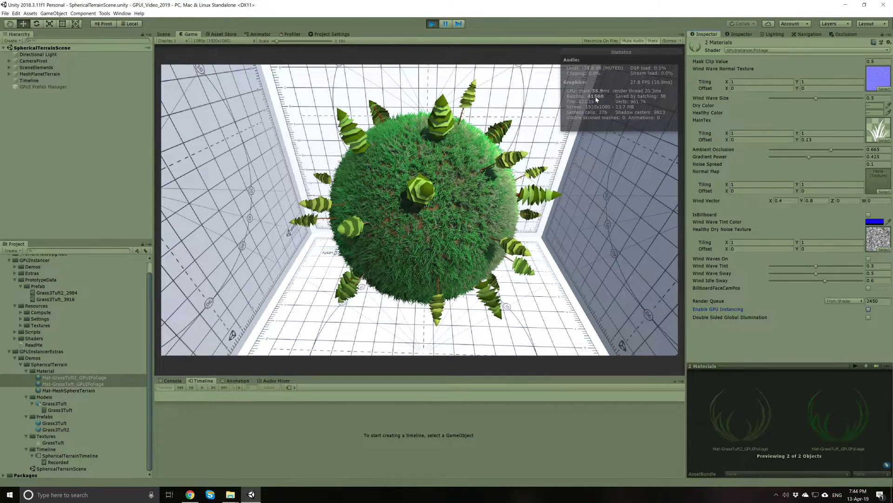
Step: Re-enable the Prefab Manager and GPU instancing on both grass materials, then stop play mode
click(84, 87)
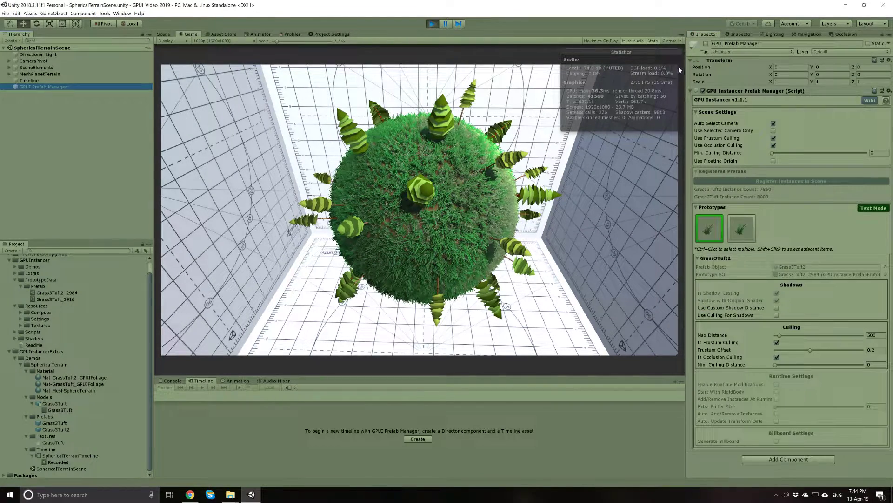
click(705, 43)
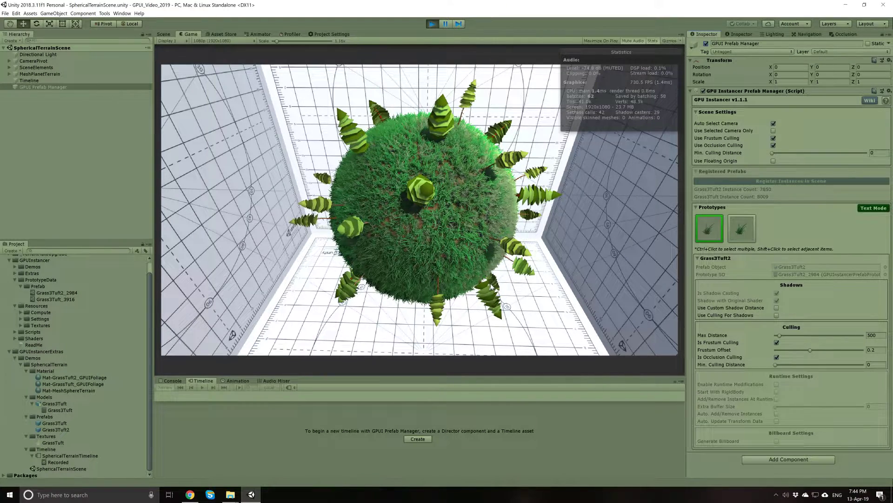
click(744, 227)
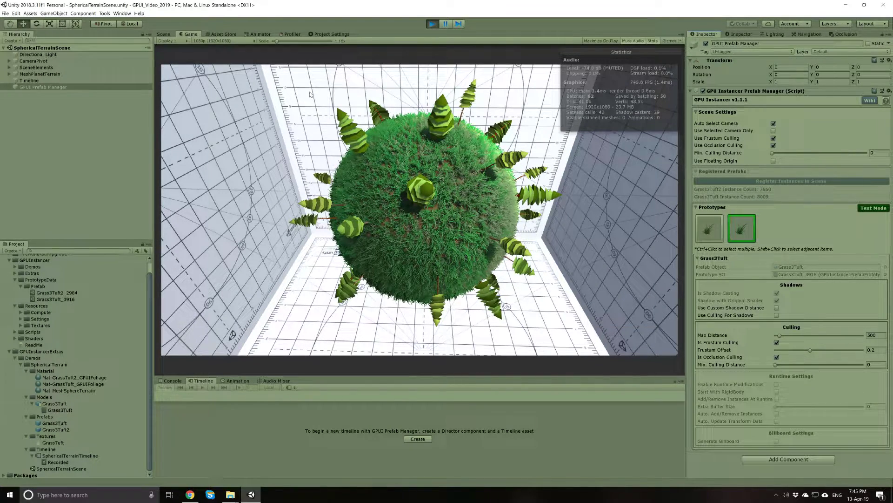
click(82, 383)
key(shift+Up)
click(868, 309)
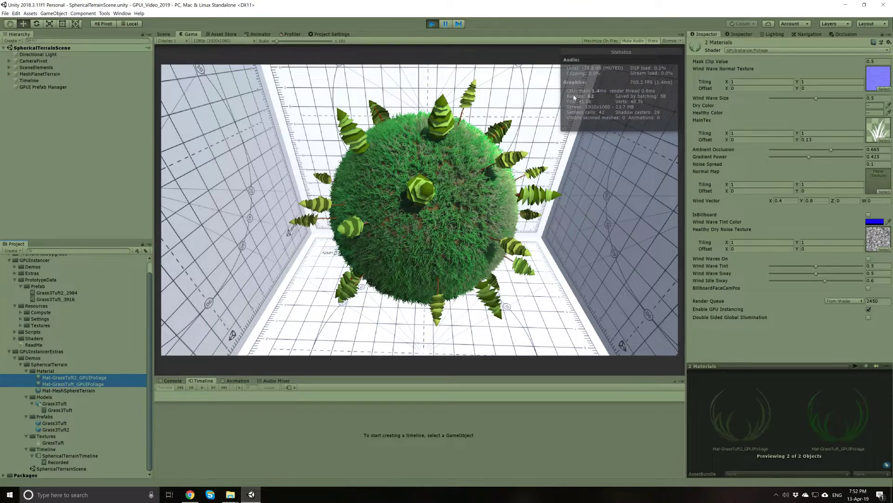
click(43, 87)
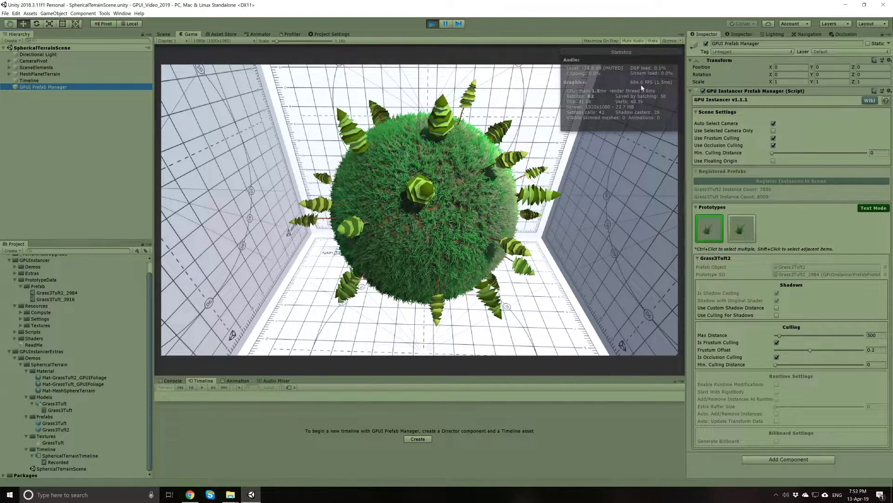
click(432, 24)
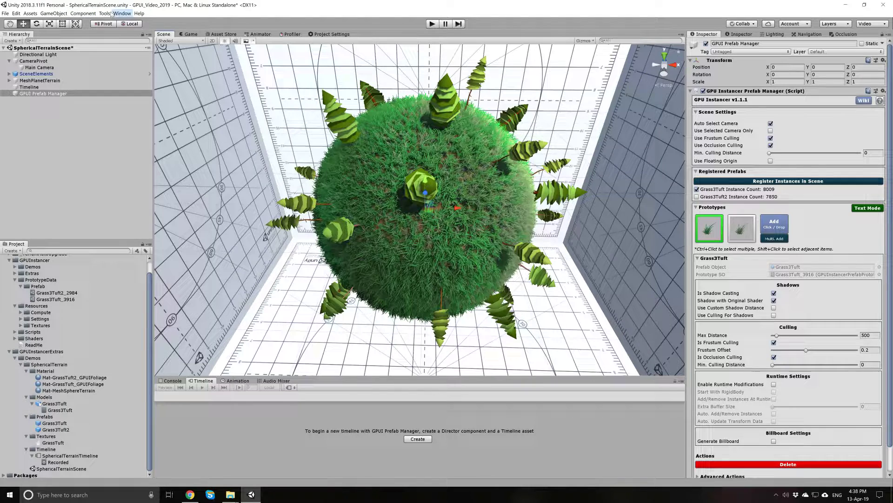
Step: Delete the existing GPUI Prefab Manager and open the Scene Prefab Importer
click(30, 96)
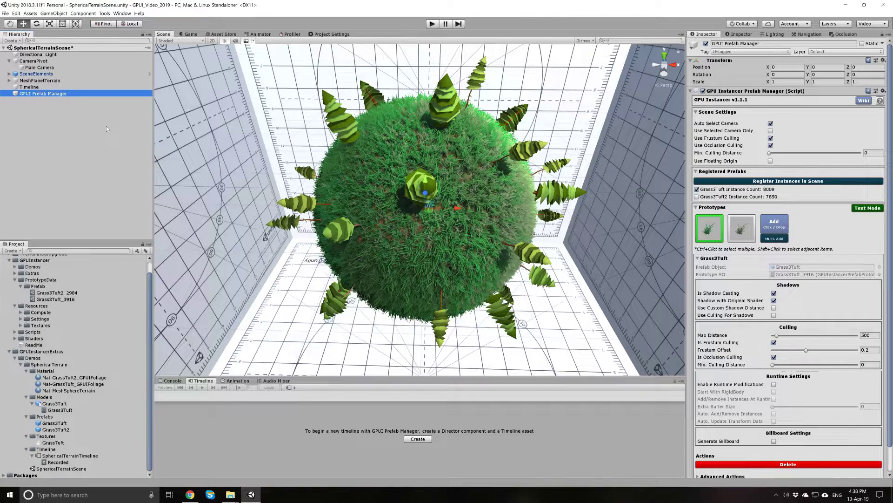
key(Delete)
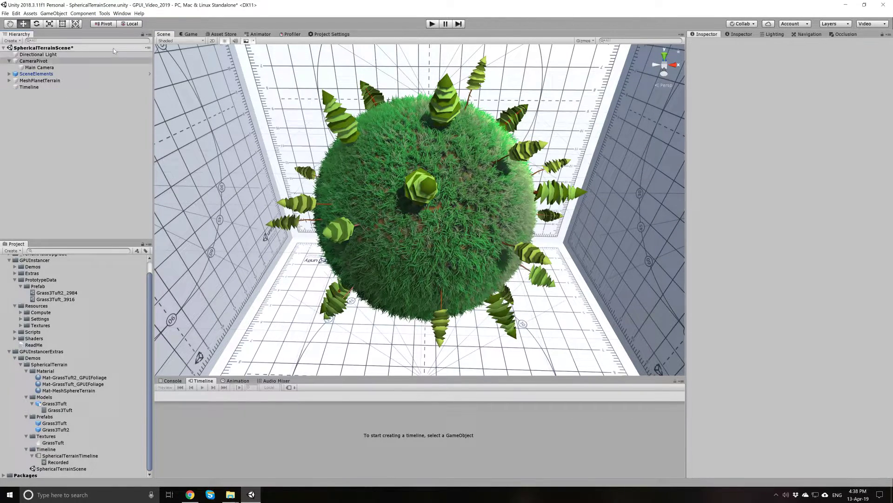
click(104, 13)
mouse_move(115, 22)
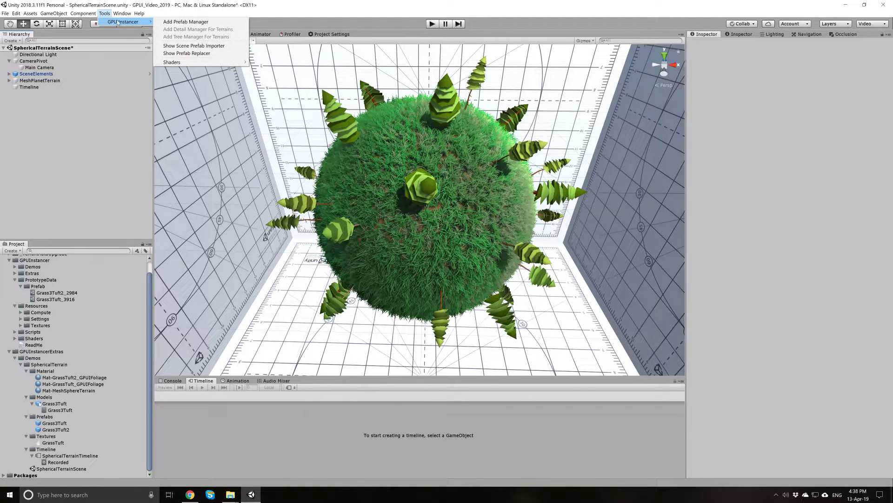
click(214, 46)
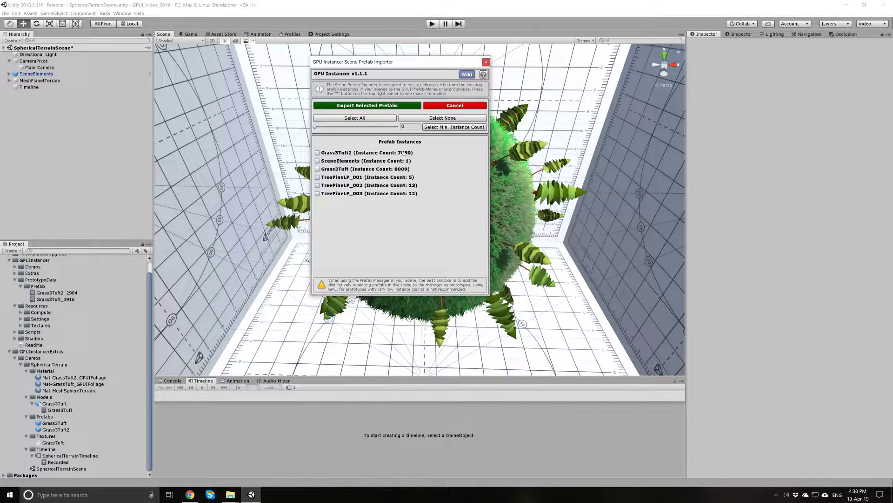
Step: Set minimum instance count to 2869, select prefabs above it, and import them
drag(315, 127, 347, 128)
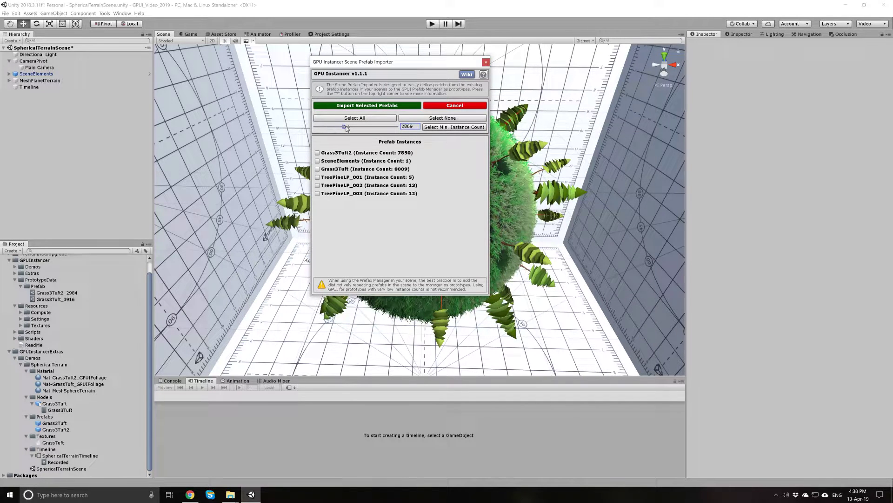
click(437, 128)
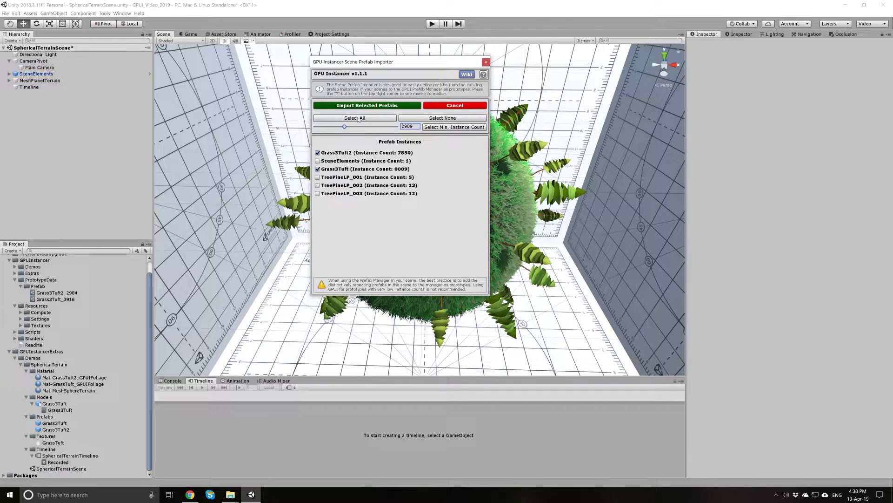
click(367, 107)
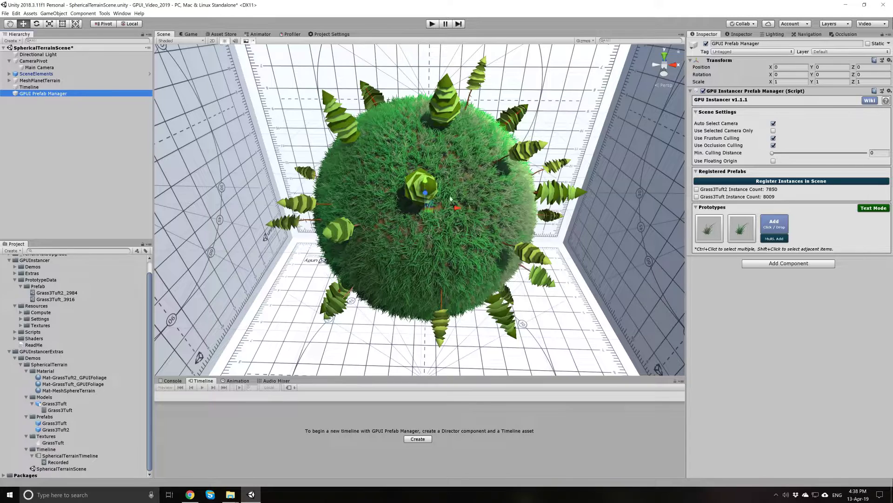
Step: Show Grass3Tuft2's settings and toggle Auto Select Camera off to check Main Camera, then back on
click(721, 234)
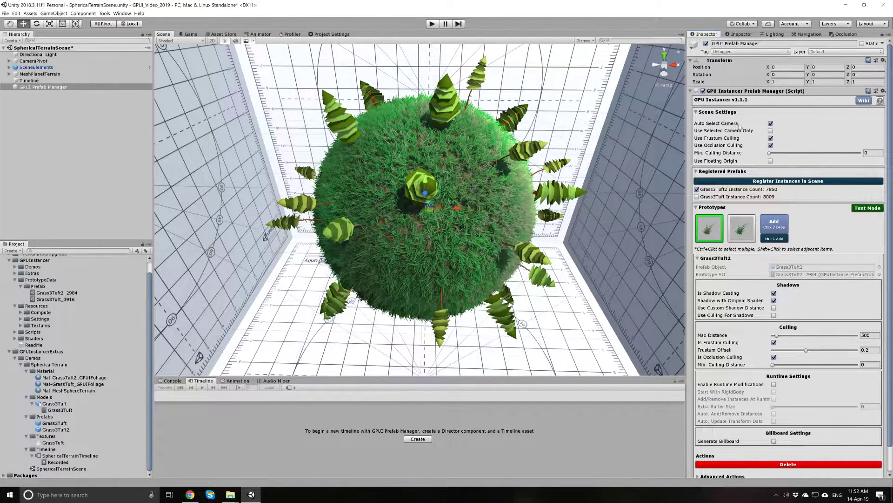
click(770, 124)
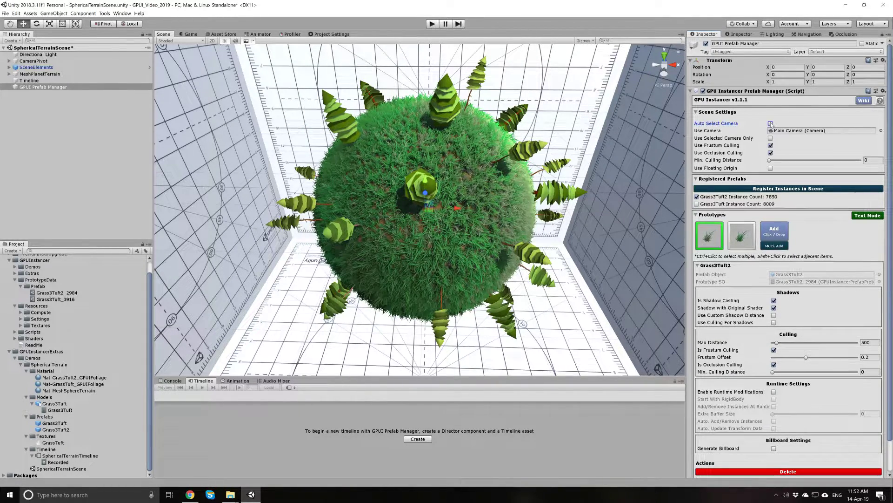
click(784, 132)
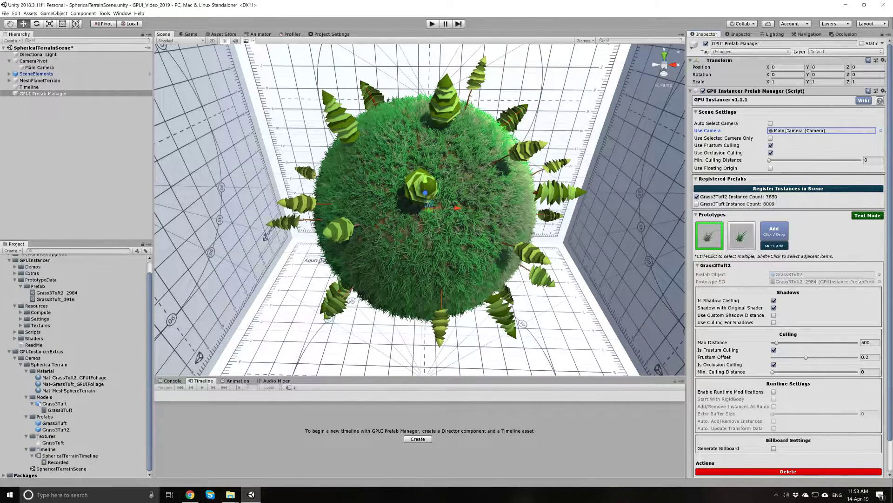
click(771, 124)
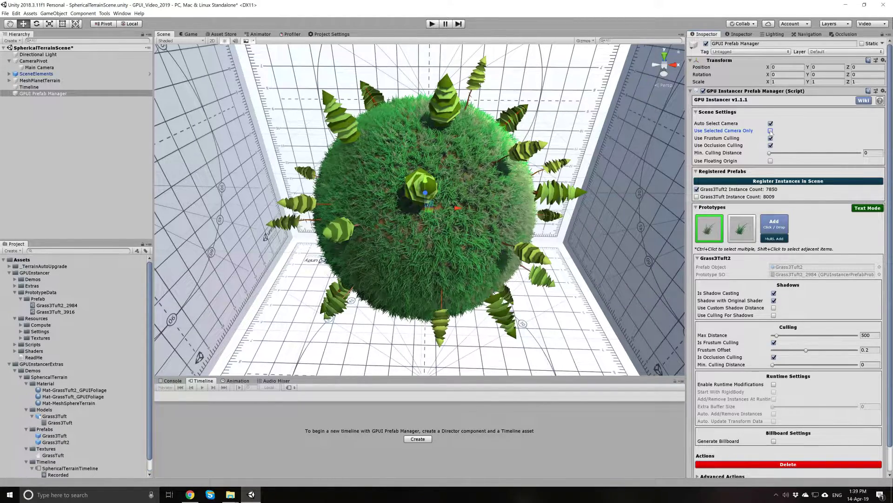
Step: Play with the Game view docked beside the Scene view, toggling Use Selected Camera Only on then off
click(431, 24)
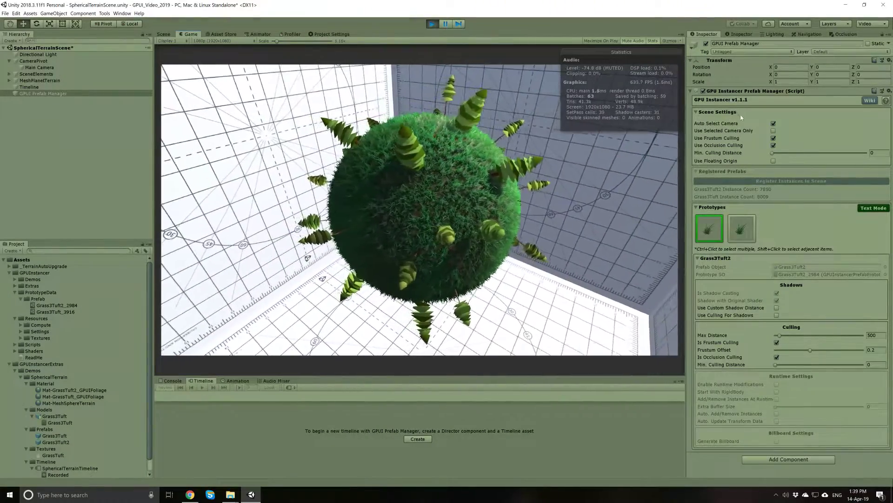
drag(190, 36, 581, 211)
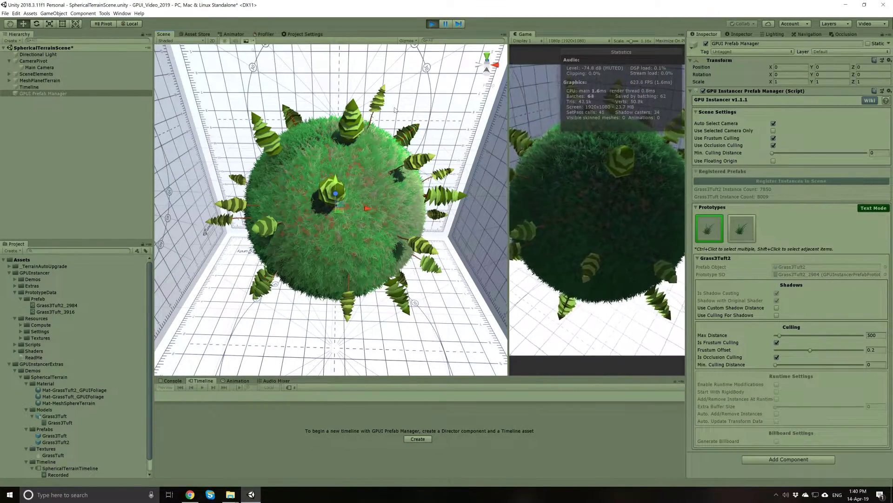
click(773, 131)
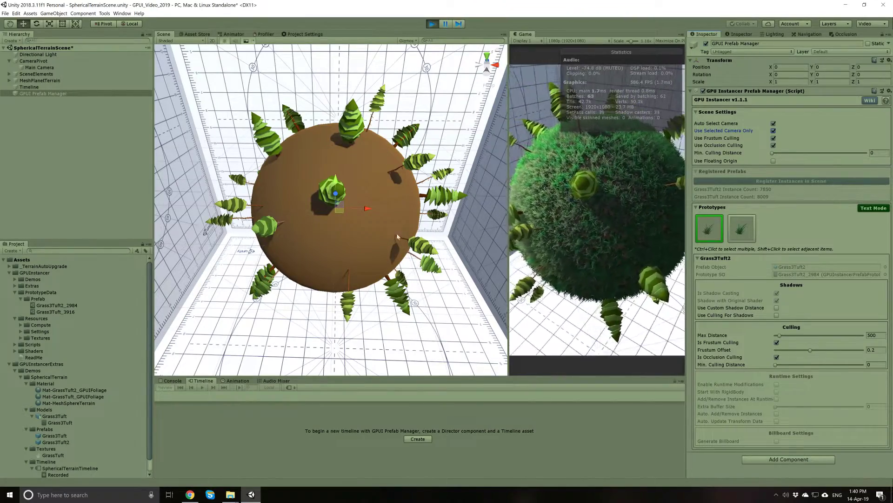
click(773, 131)
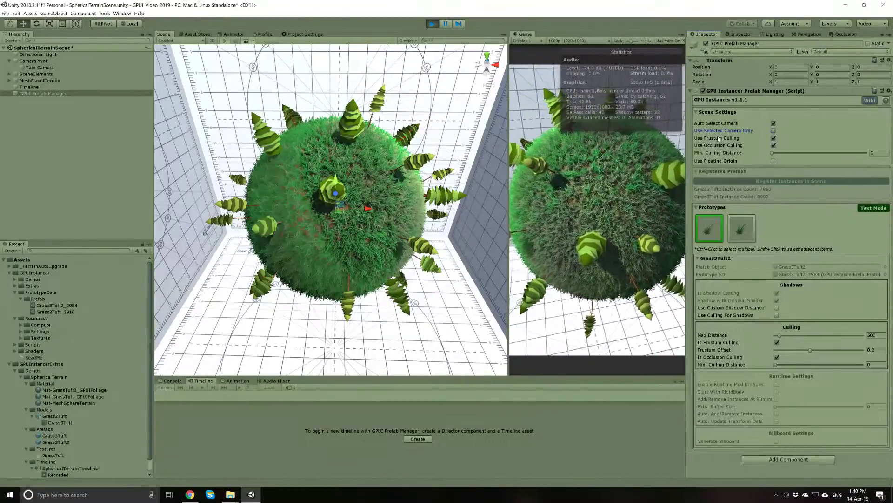
Step: Orbit and pan the Scene view to watch the instanced grass around the planet
click(719, 139)
scroll(379, 213, down, 3)
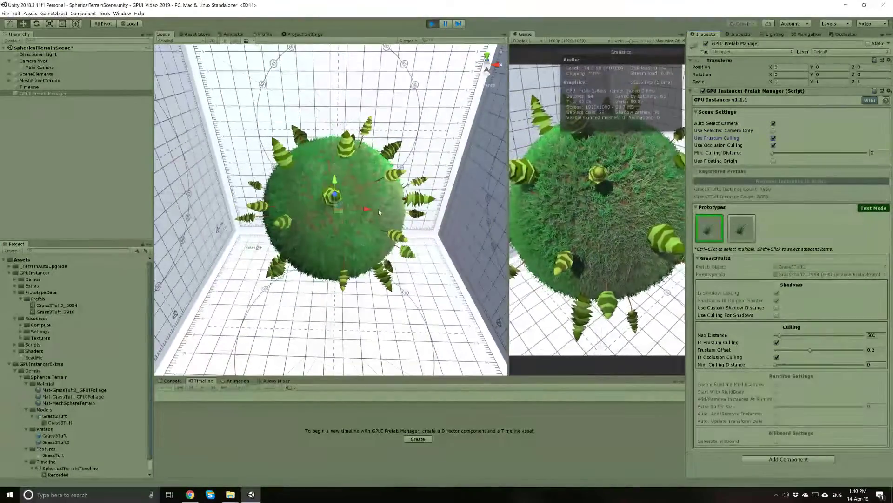
alt+drag(379, 212, 323, 259)
middle_drag(323, 259, 345, 219)
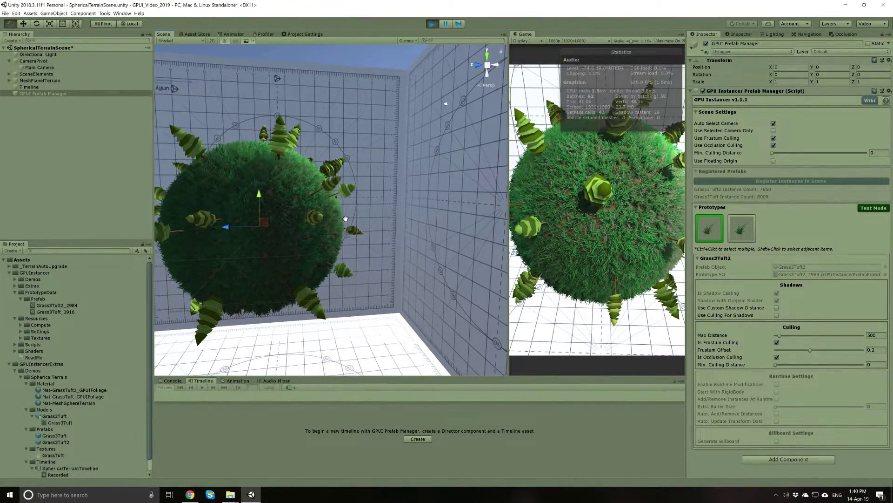
alt+drag(346, 219, 288, 229)
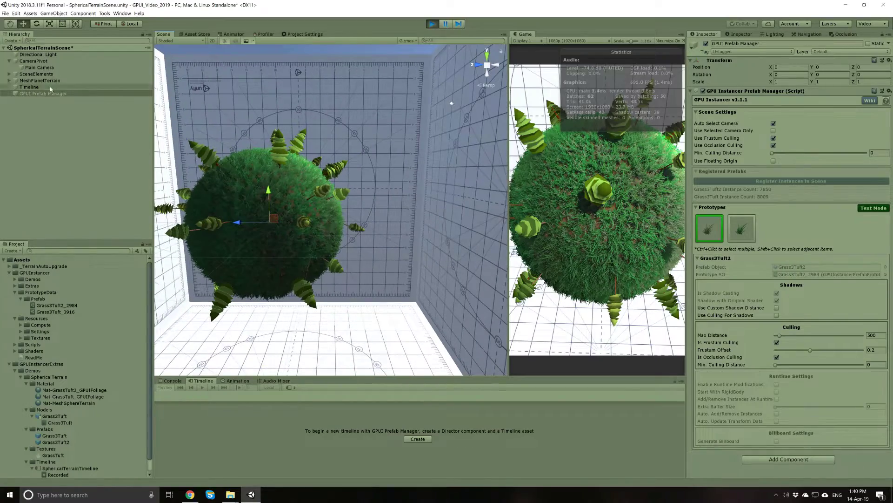
Step: Inspect the Main Camera, then uncheck Use Frustum Culling in the GPUI Prefab Manager
click(40, 67)
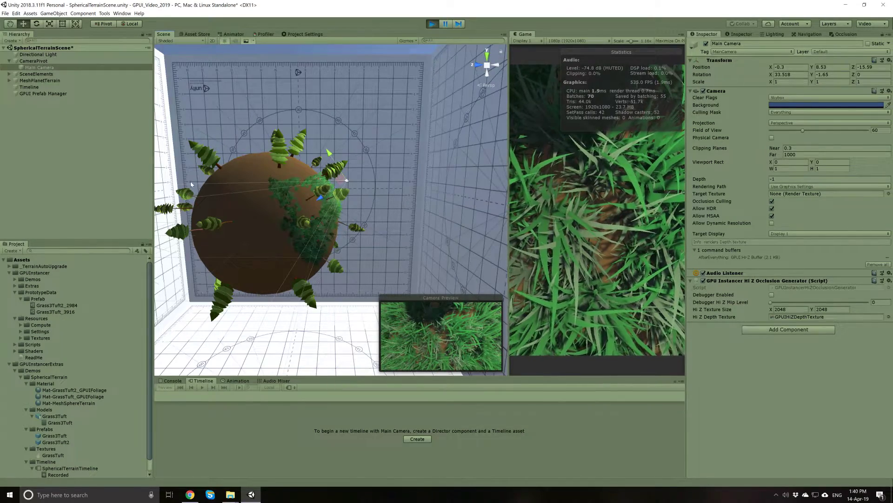
alt+drag(389, 233, 307, 219)
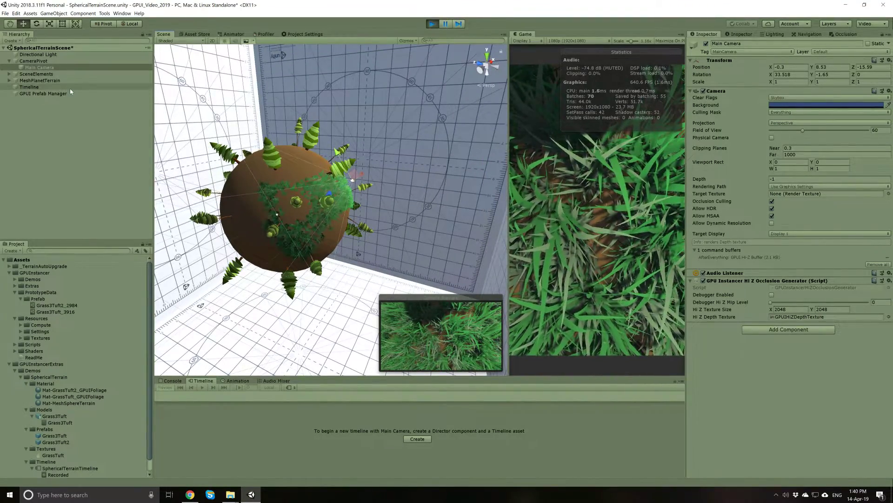
click(47, 94)
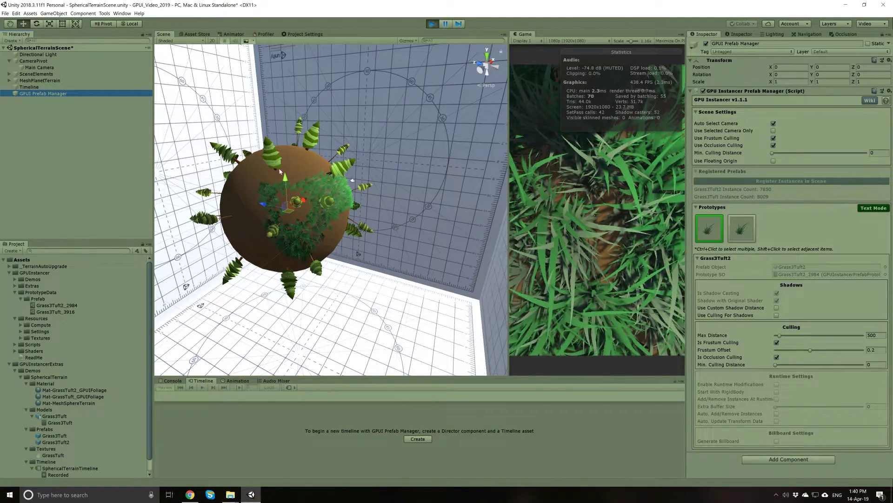
alt+drag(358, 224, 336, 226)
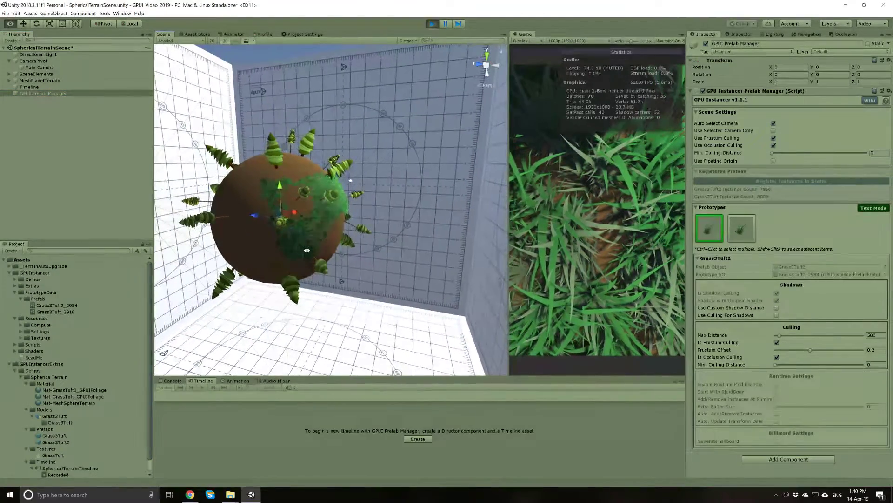
click(773, 138)
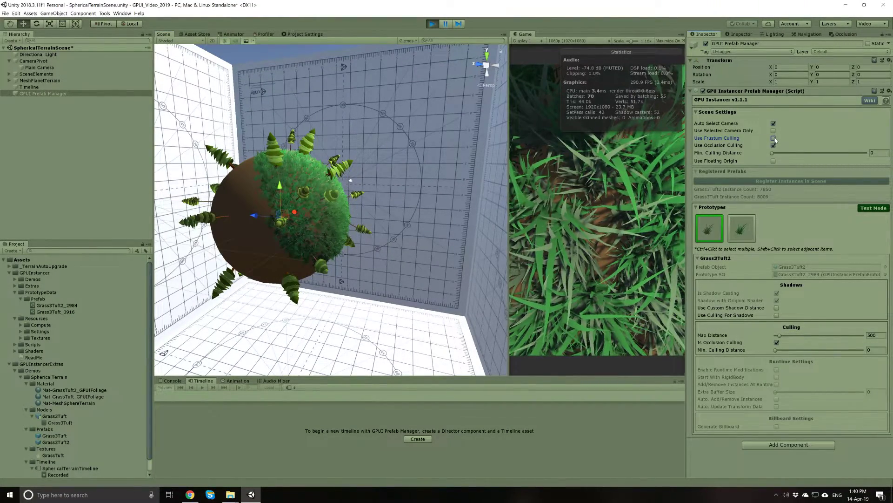
Step: Turn frustum culling back on for the grass, and toggle occlusion culling off and back on
click(773, 138)
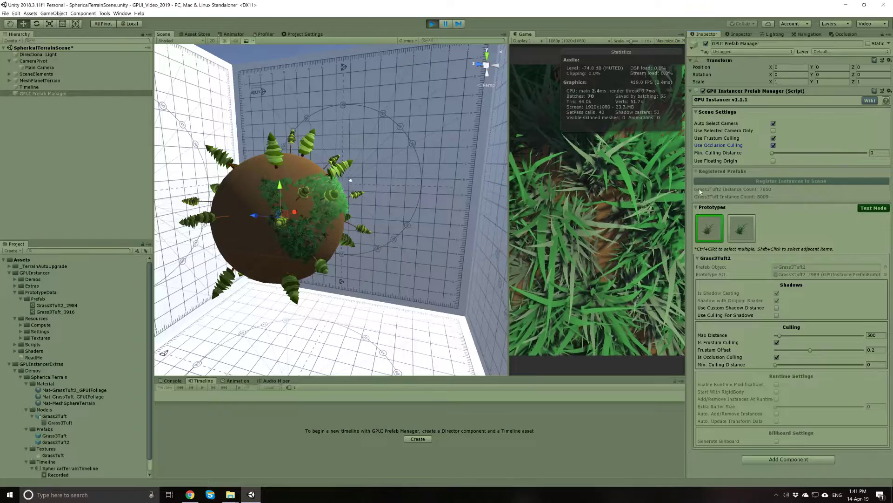
click(773, 146)
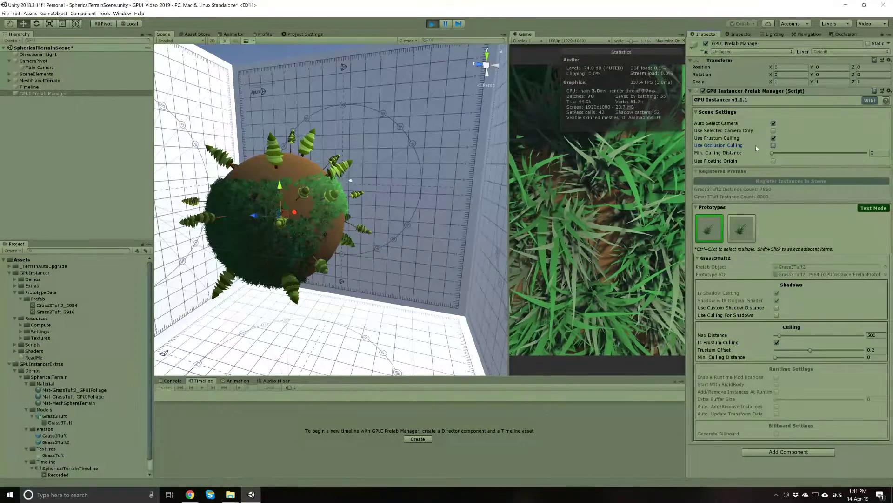
click(774, 145)
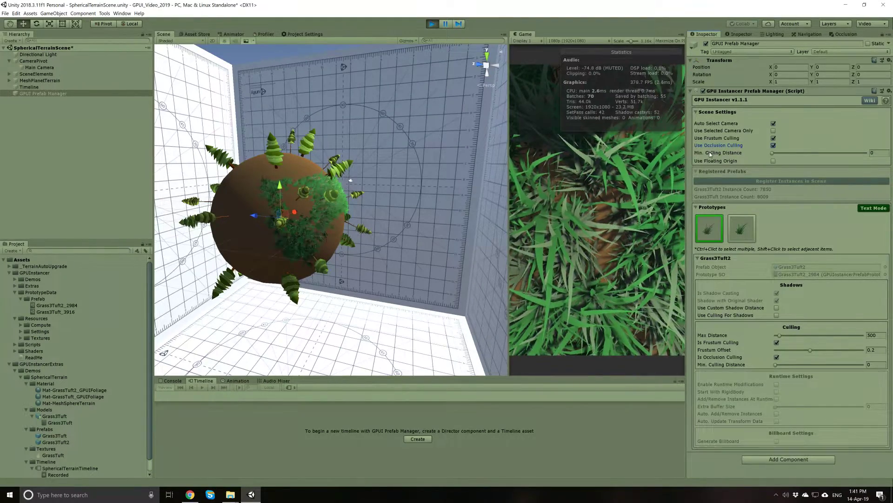
Step: Drag the Min. Culling Distance up to about 12.6 to test it, then return it to 0
click(728, 155)
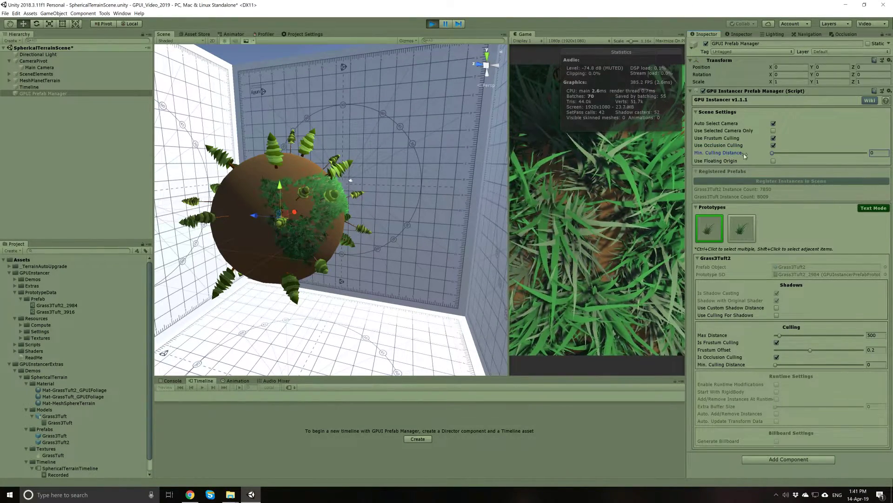
drag(773, 154, 787, 153)
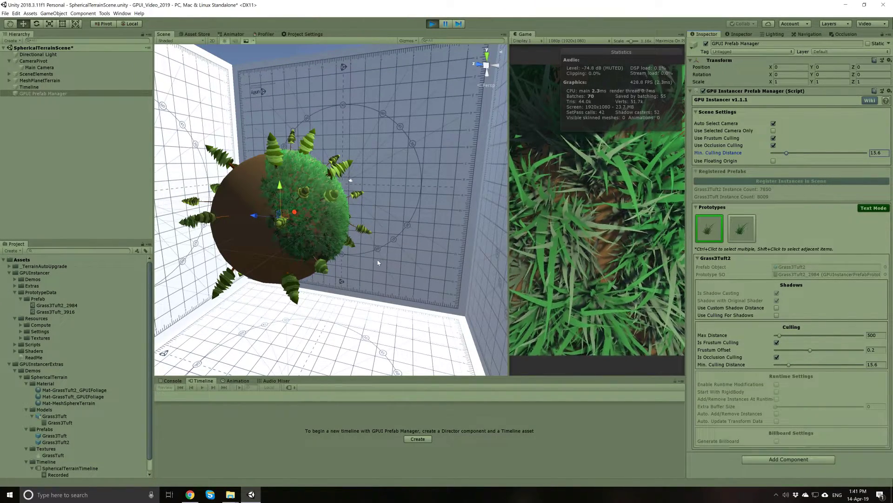
mouse_move(786, 153)
mouse_down()
mouse_move(815, 153)
mouse_move(770, 152)
mouse_up()
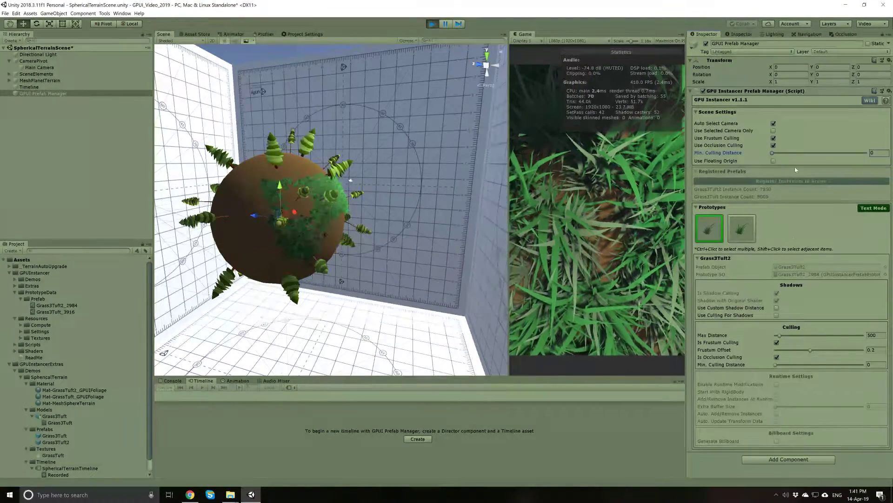
drag(779, 156, 770, 150)
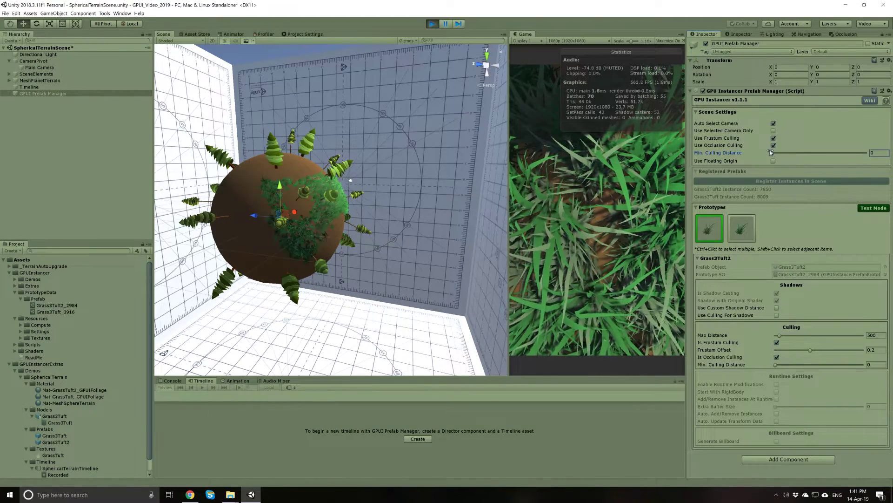
Step: Raise MeshPlanetTerrain's Y position to about 13.91 during play, then reselect the GPUI Prefab Manager and stop play mode
click(45, 81)
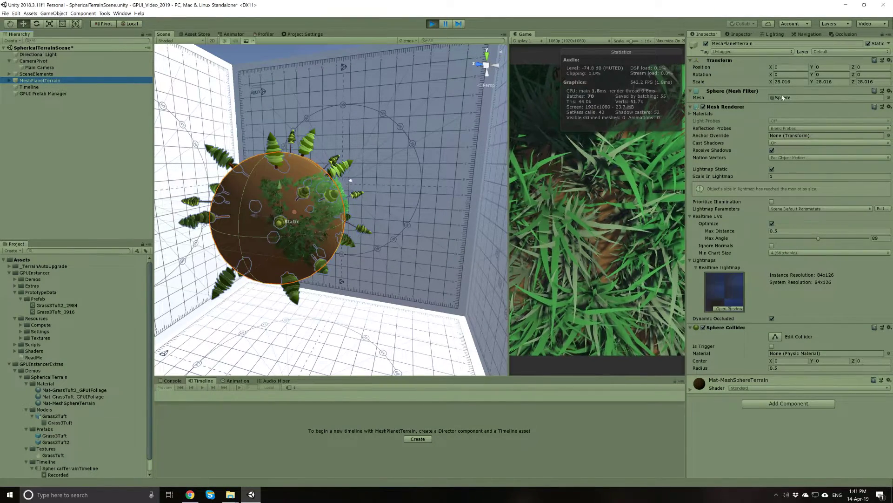
click(813, 68)
drag(813, 68, 234, 103)
click(43, 93)
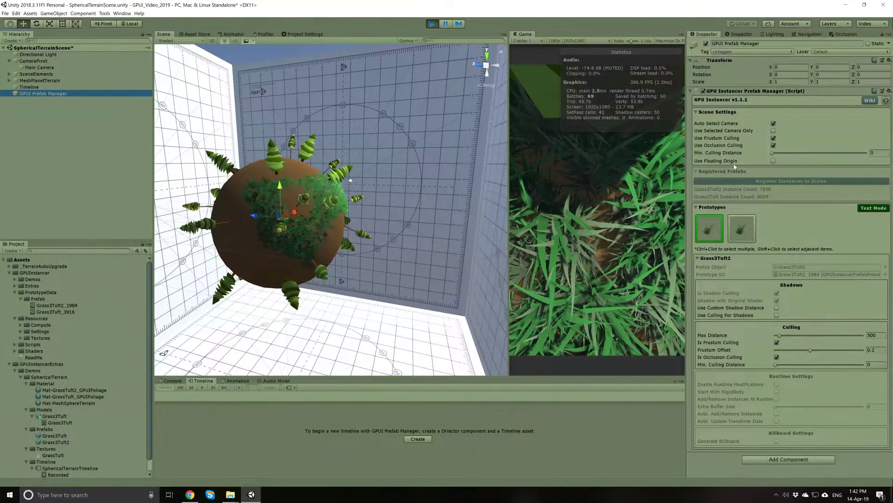
click(432, 24)
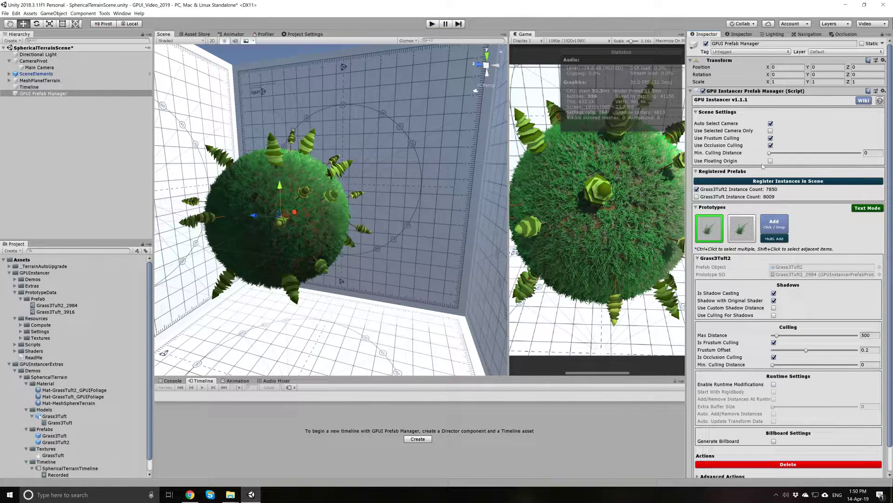
Step: Enable Use Floating Origin with MeshPlanetTerrain as its transform, then start play mode
click(713, 161)
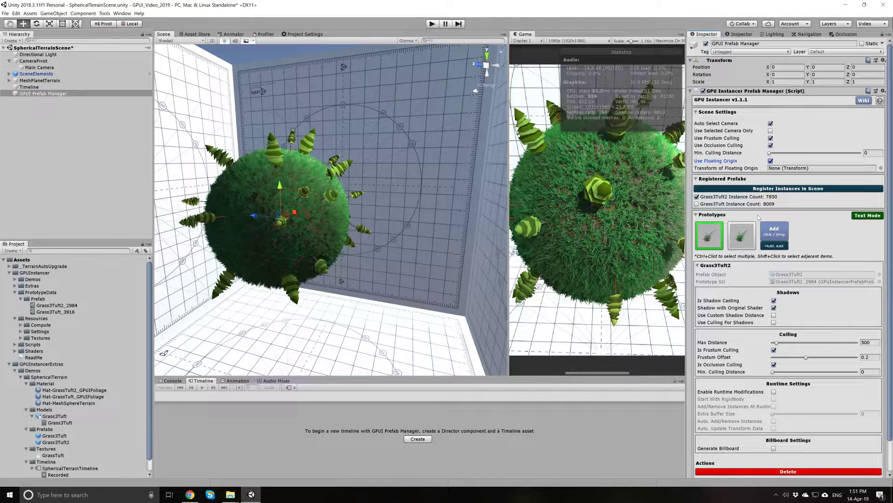
drag(32, 83, 791, 169)
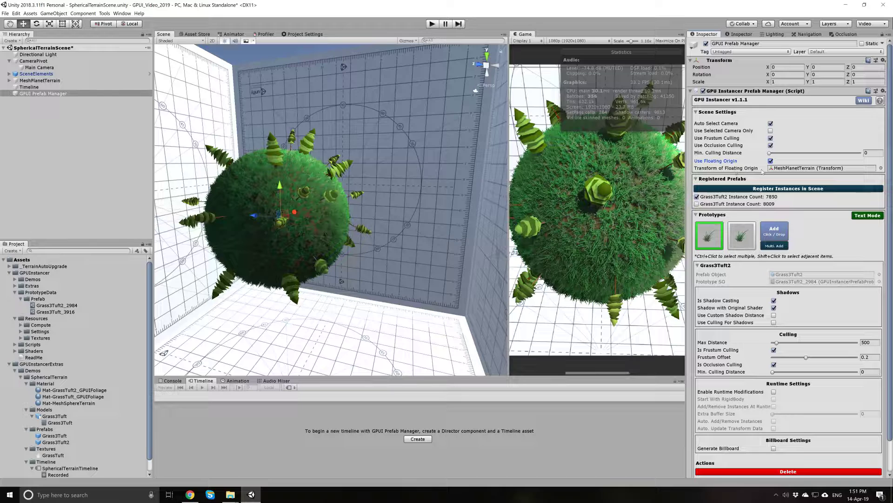
click(432, 23)
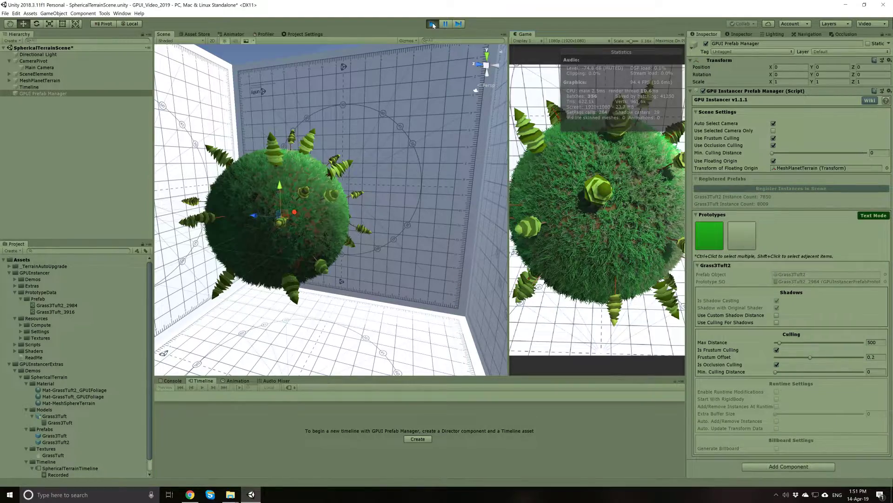
Step: Select MeshPlanetTerrain and push its Position Y up to 19.39 to test floating origin
click(39, 80)
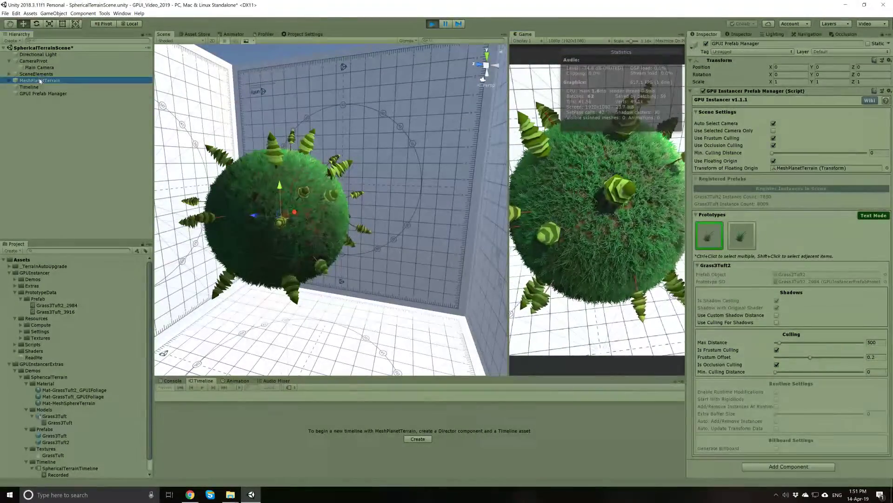
click(812, 68)
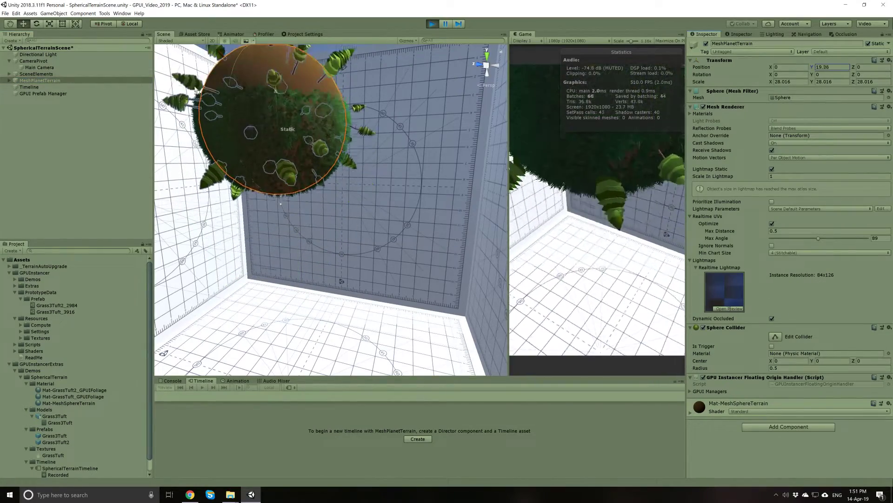